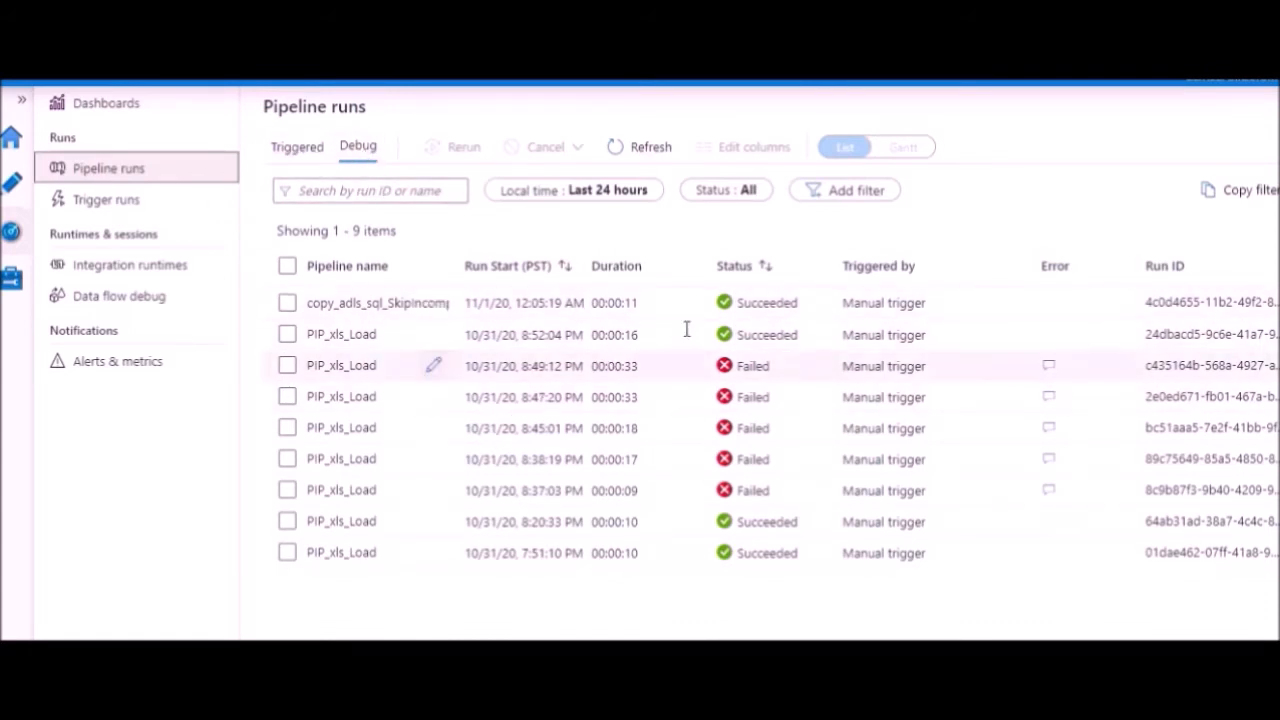
- Review the triggered pipeline runs and the trigger runs of the data factory
left_click(300, 158)
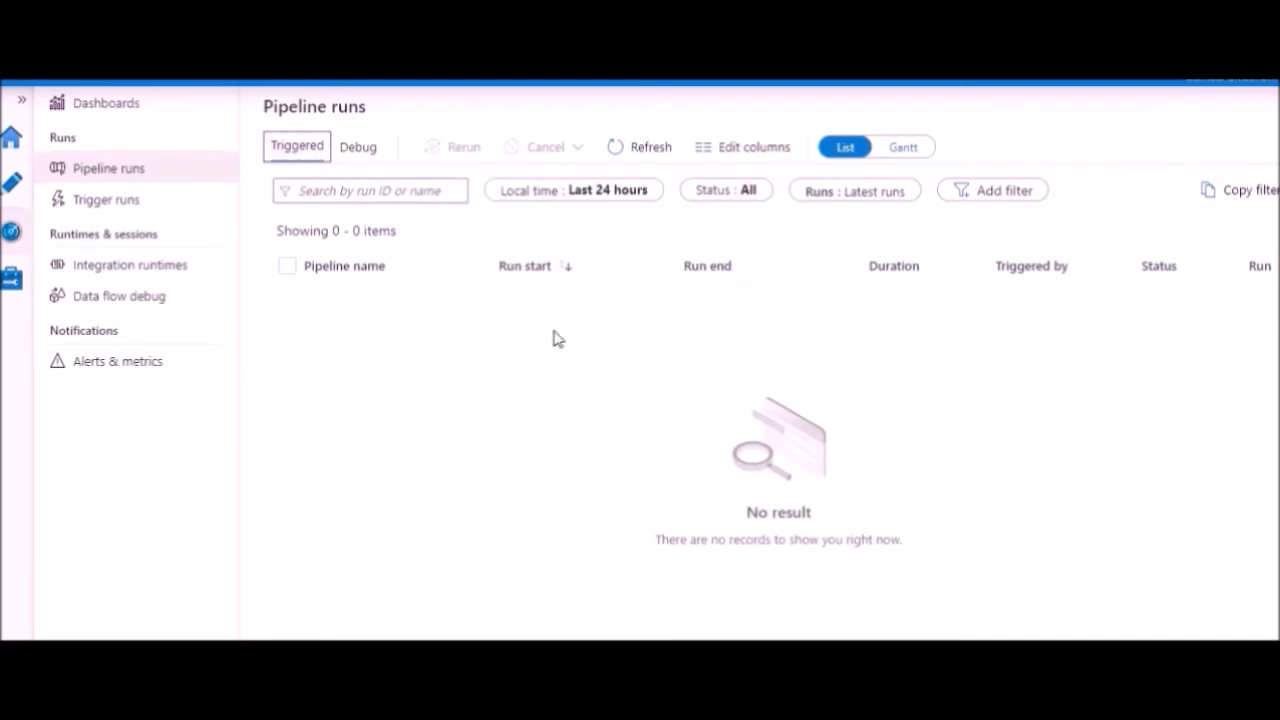
left_click(107, 210)
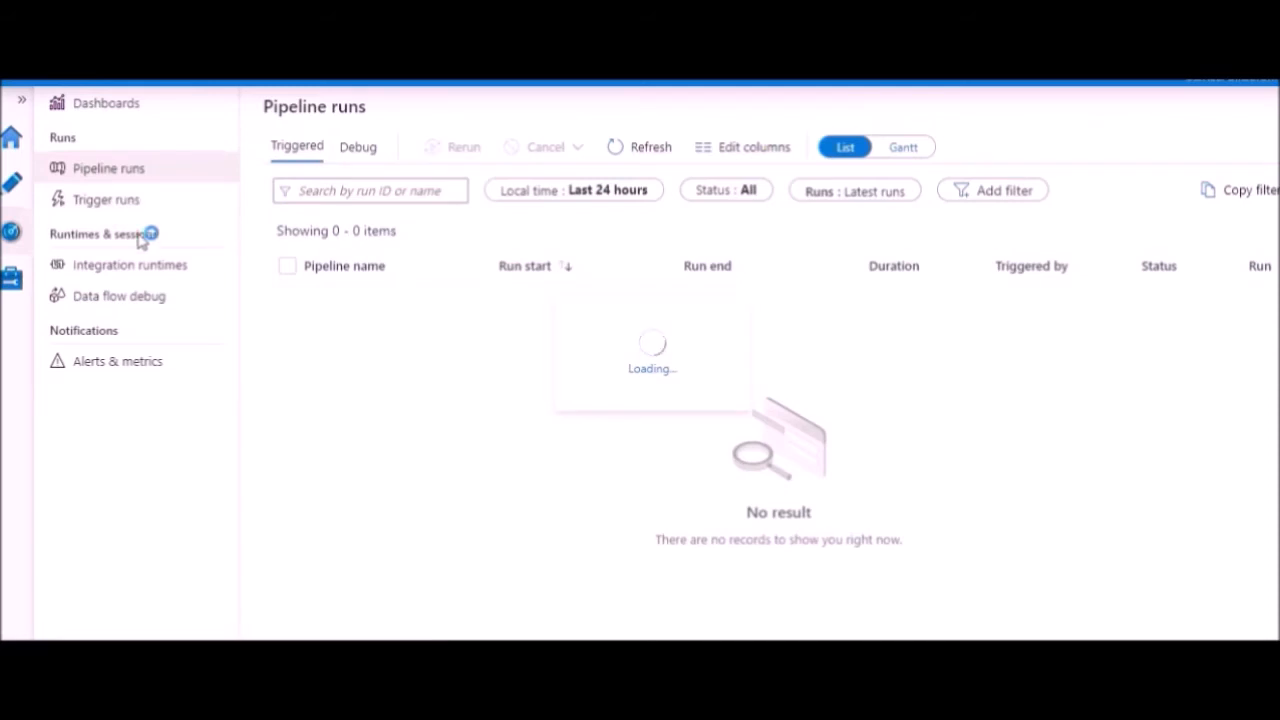
left_click(112, 172)
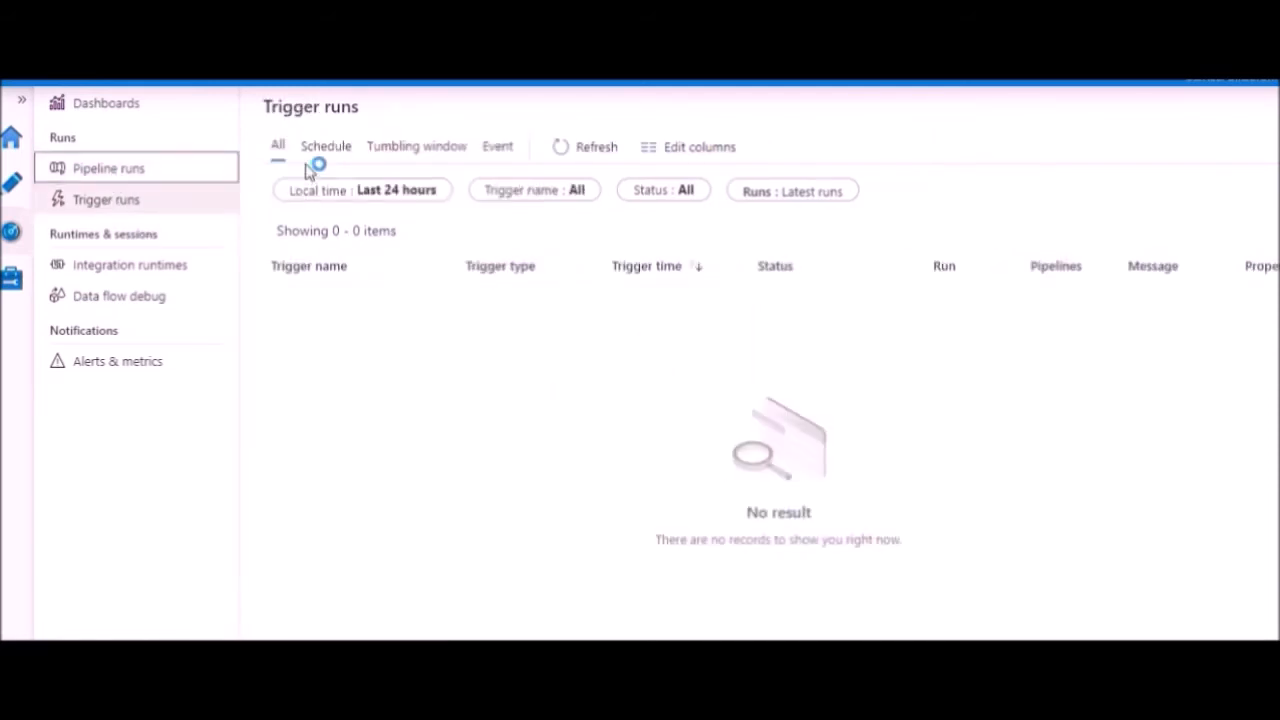
left_click(112, 211)
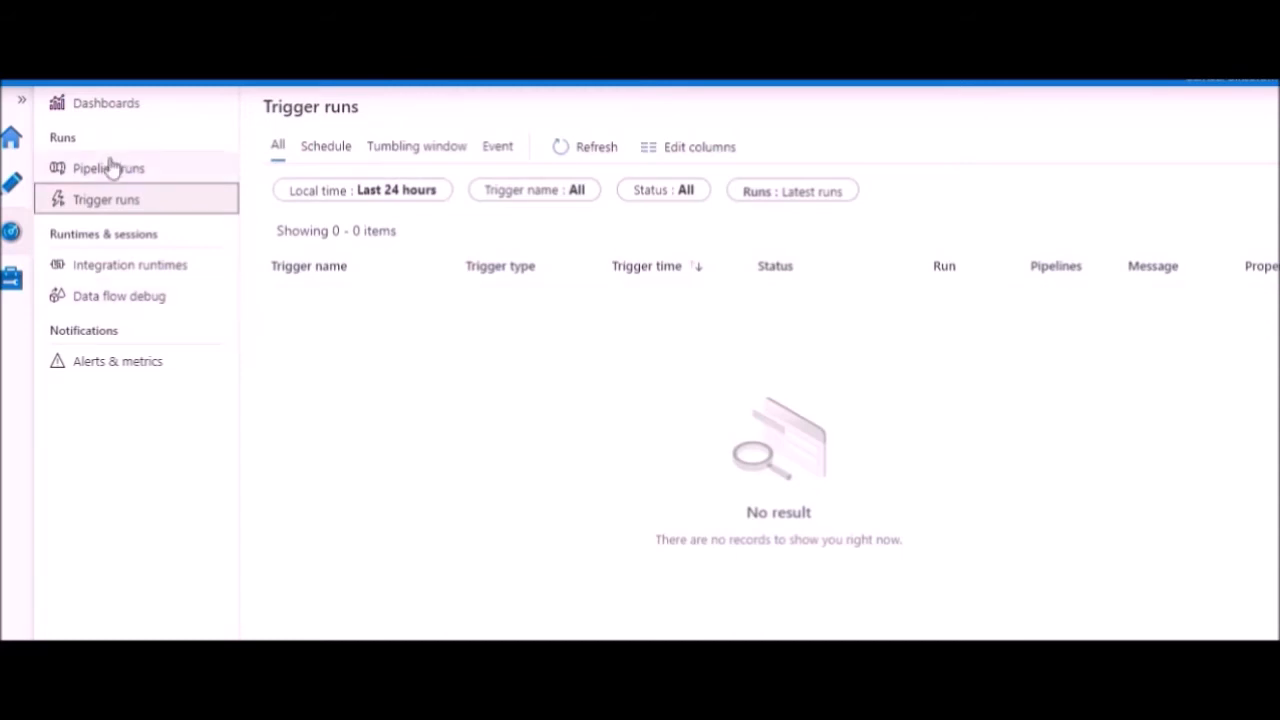
- Review the factory's integration runtimes and the data flow debug sessions
left_click(133, 272)
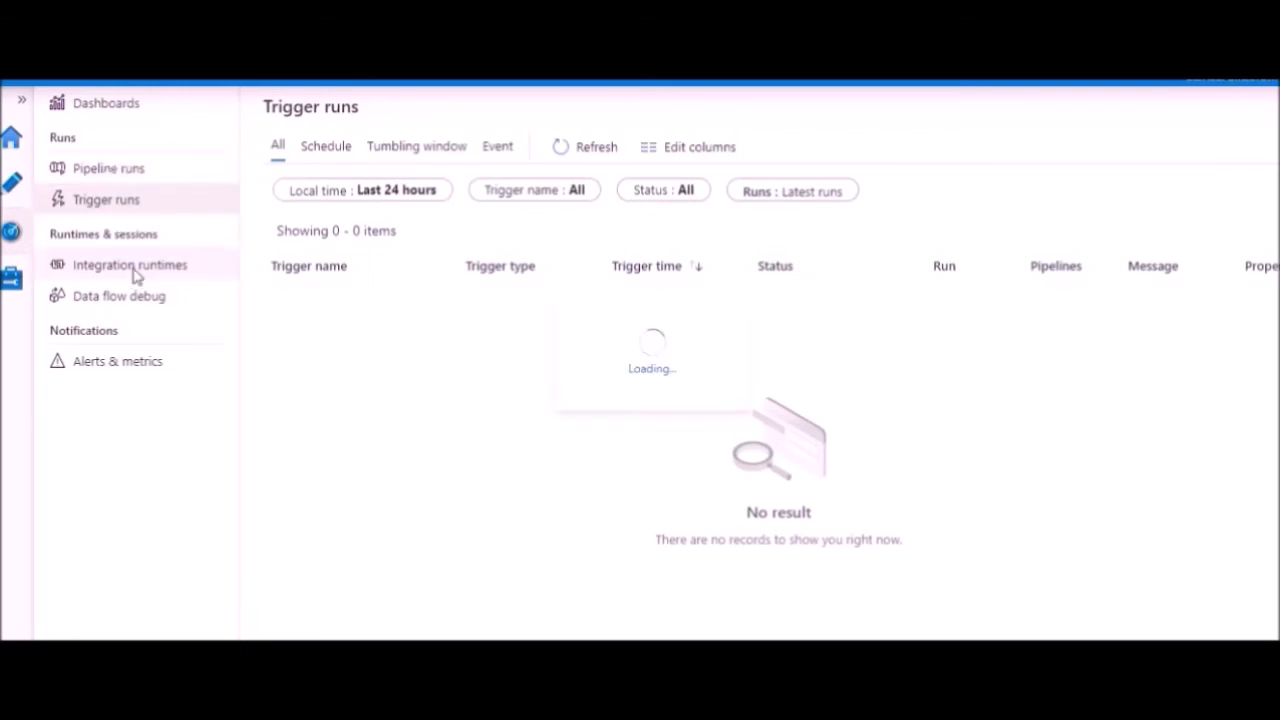
left_click(135, 272)
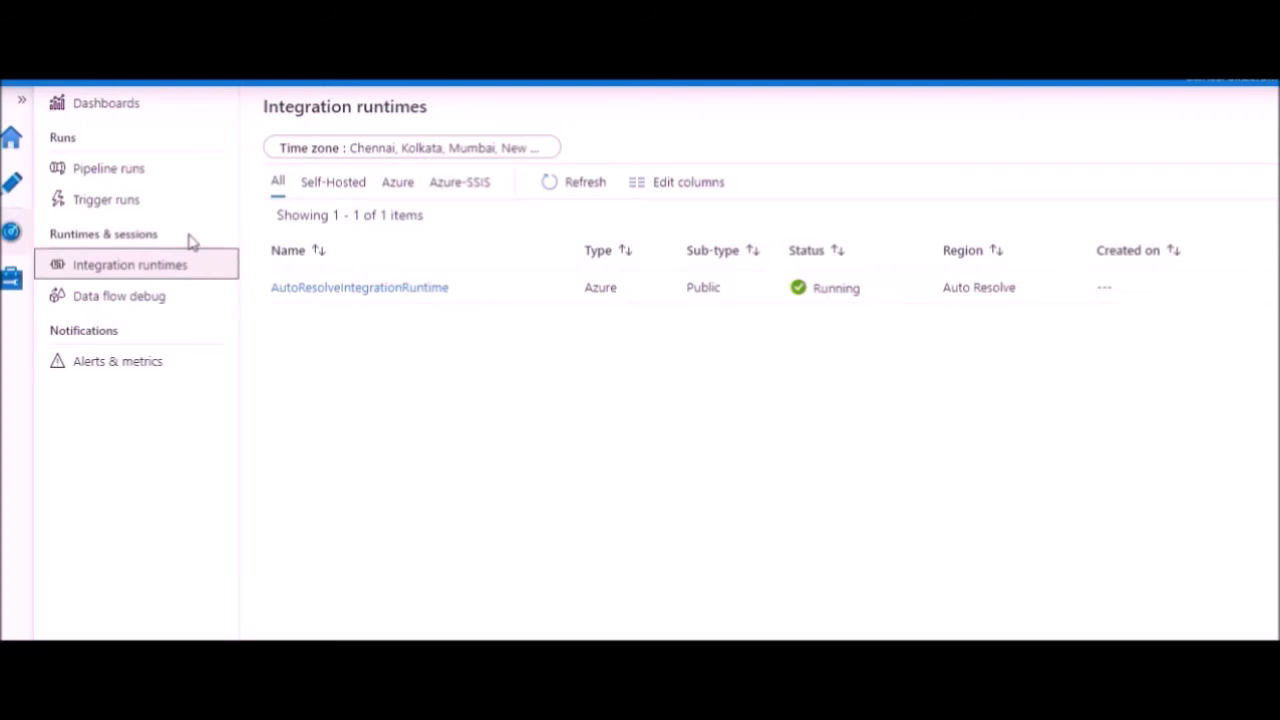
left_click(140, 300)
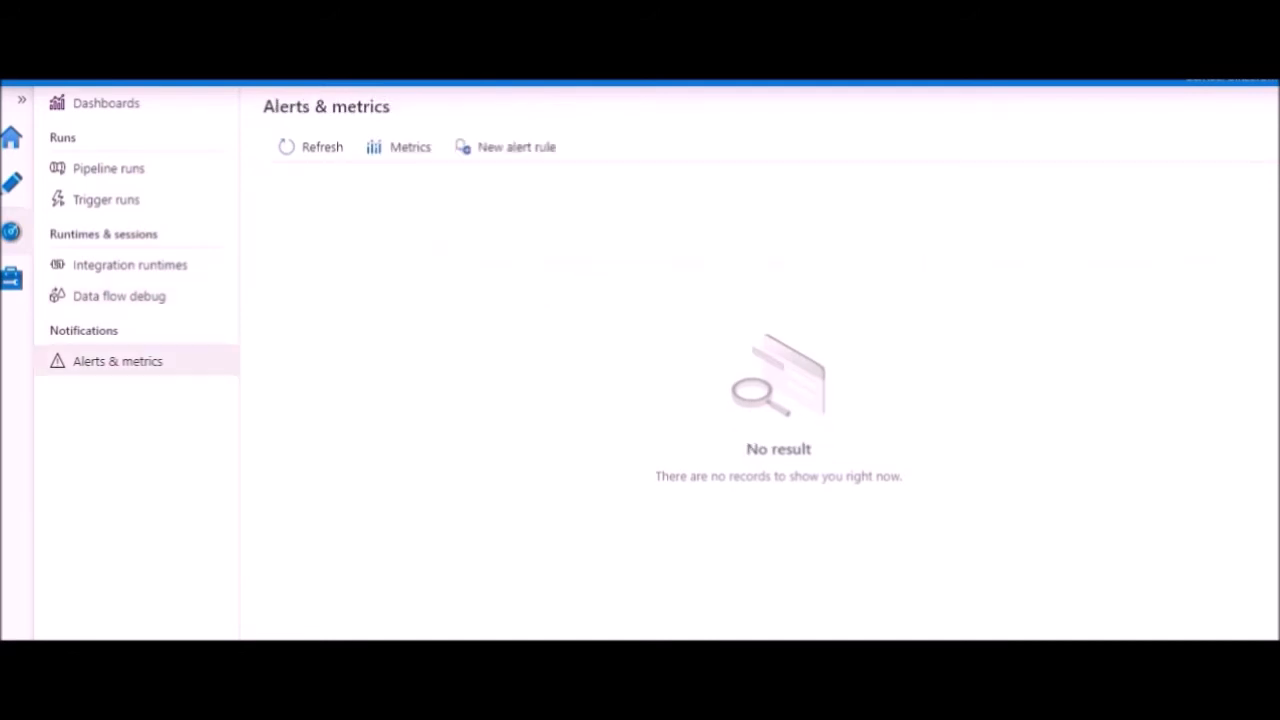
- Open the new alert rule form from Alerts & metrics and look through its settings
left_click(493, 150)
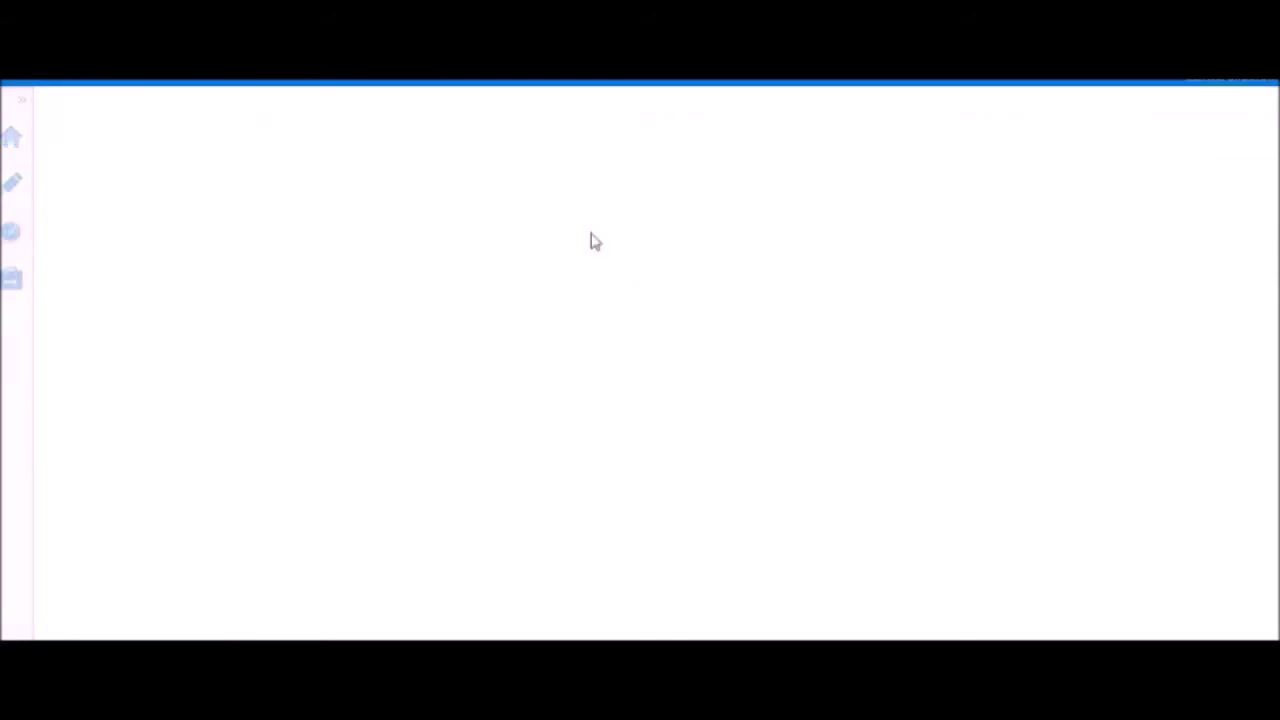
scroll(992, 458, "down", 1)
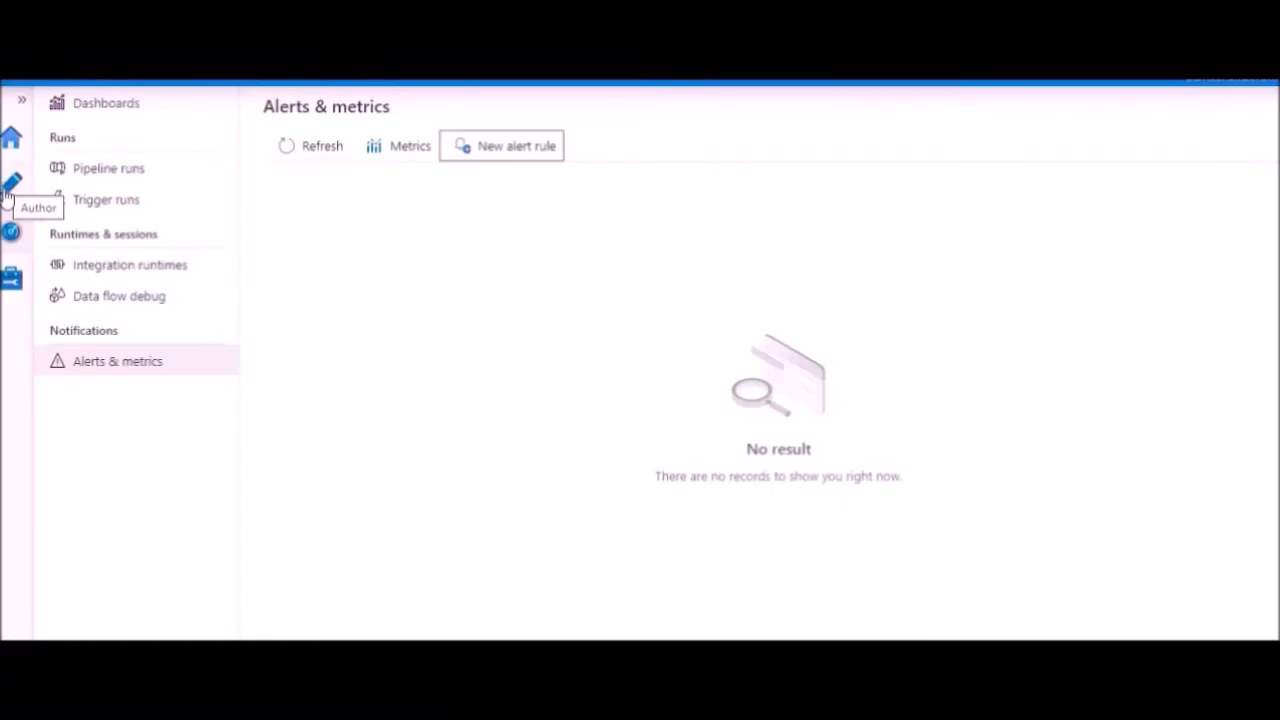
- In the authoring workspace, collapse the datasets, expand the pipelines and bring up the already open copy_adls_sql_SkipIncompetible pipeline
left_click(8, 190)
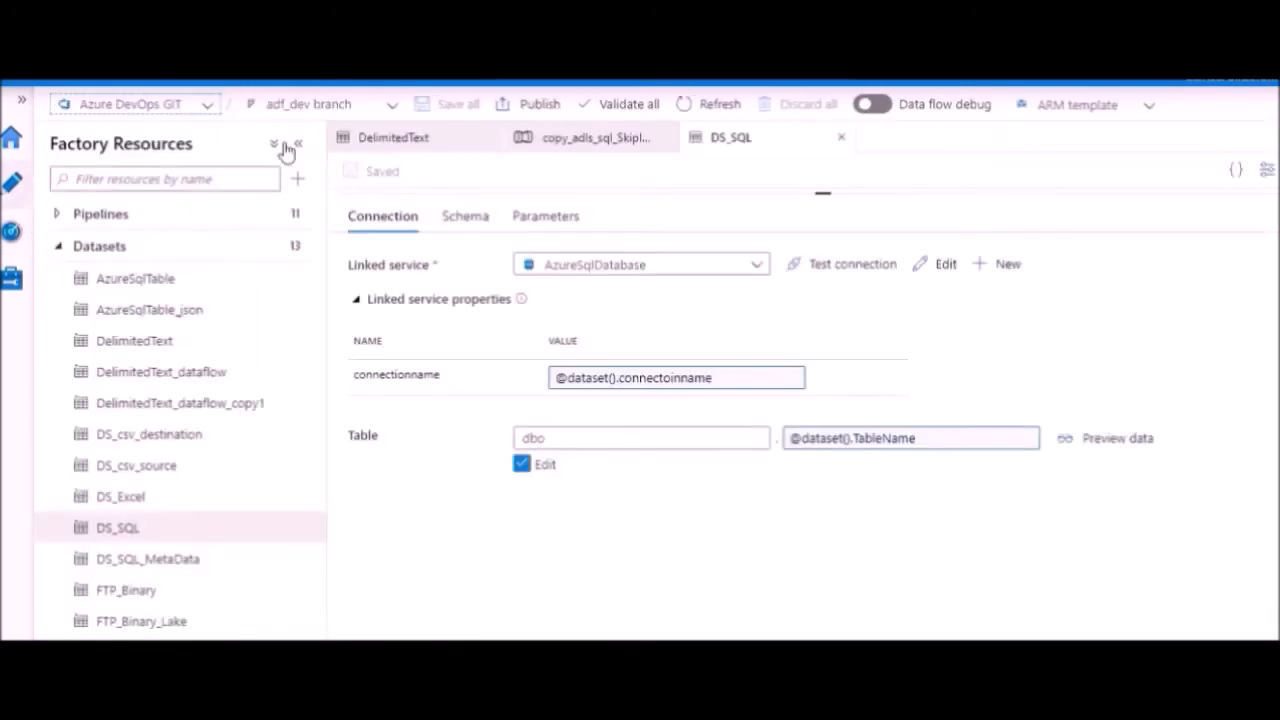
left_click(59, 249)
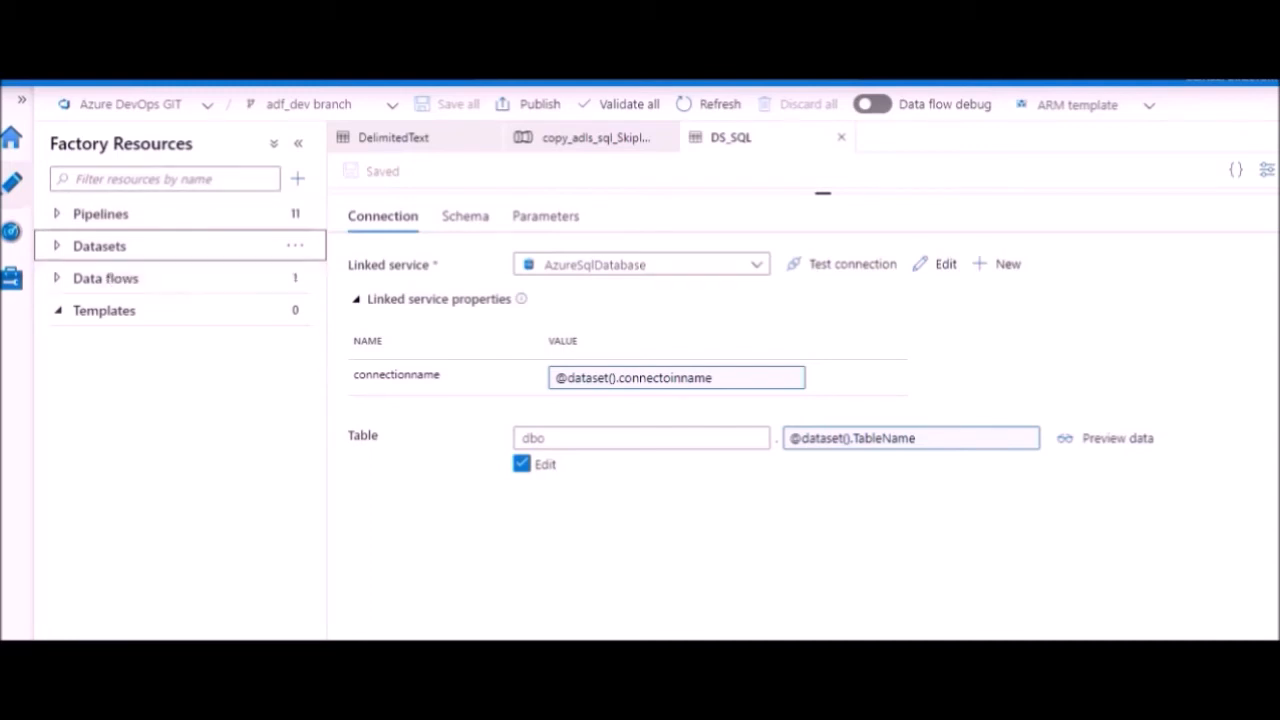
left_click(57, 216)
left_click(58, 217)
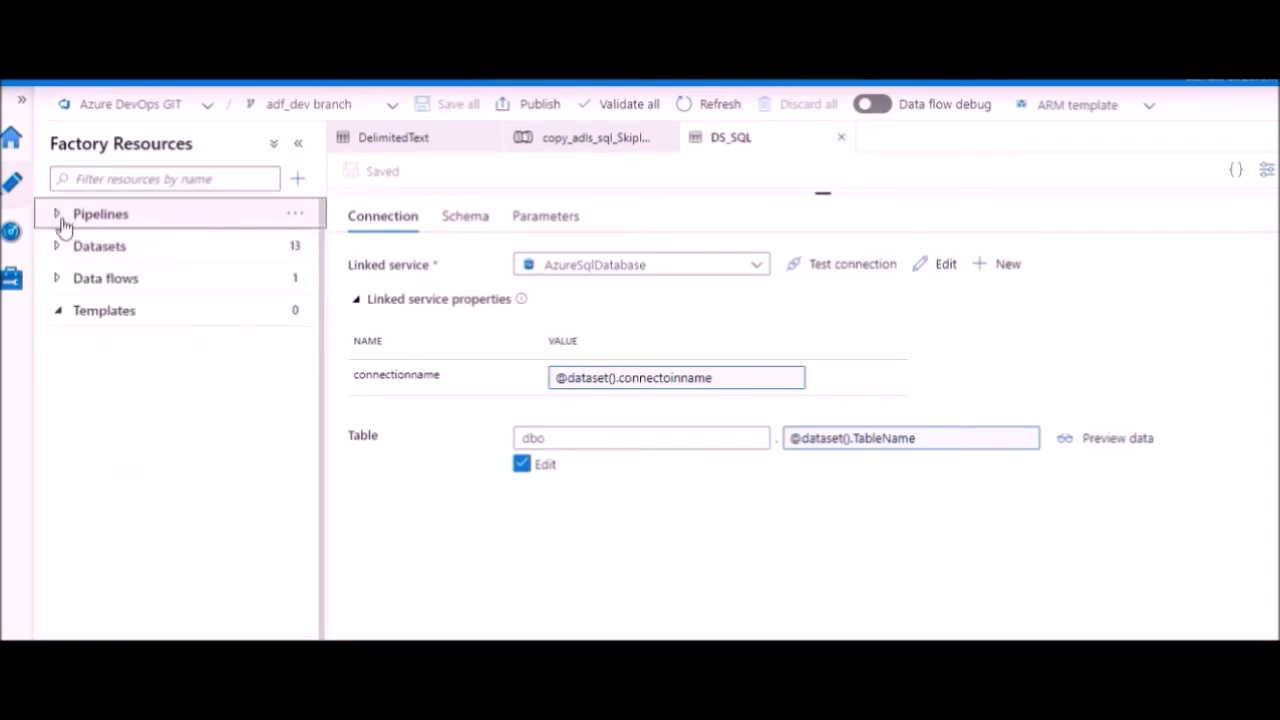
left_click(560, 140)
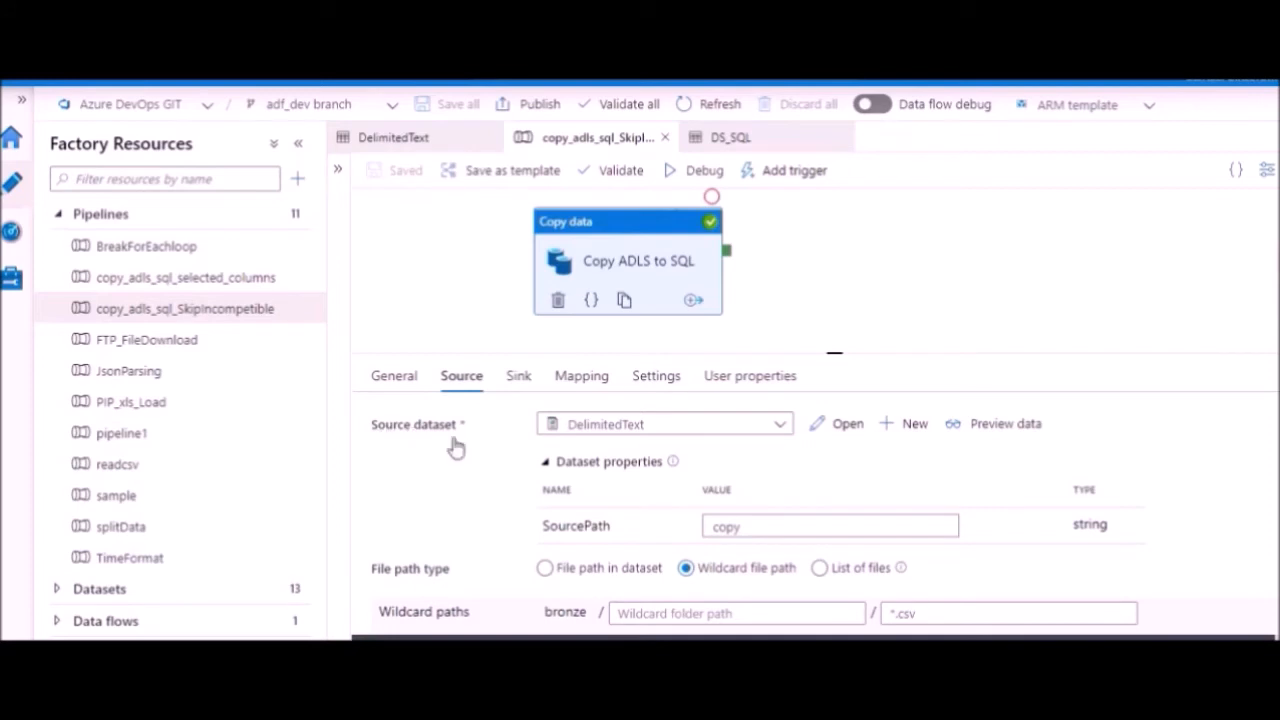
- Start a new source dataset for the Copy ADLS to SQL activity and browse the supported data store connectors
left_click(918, 428)
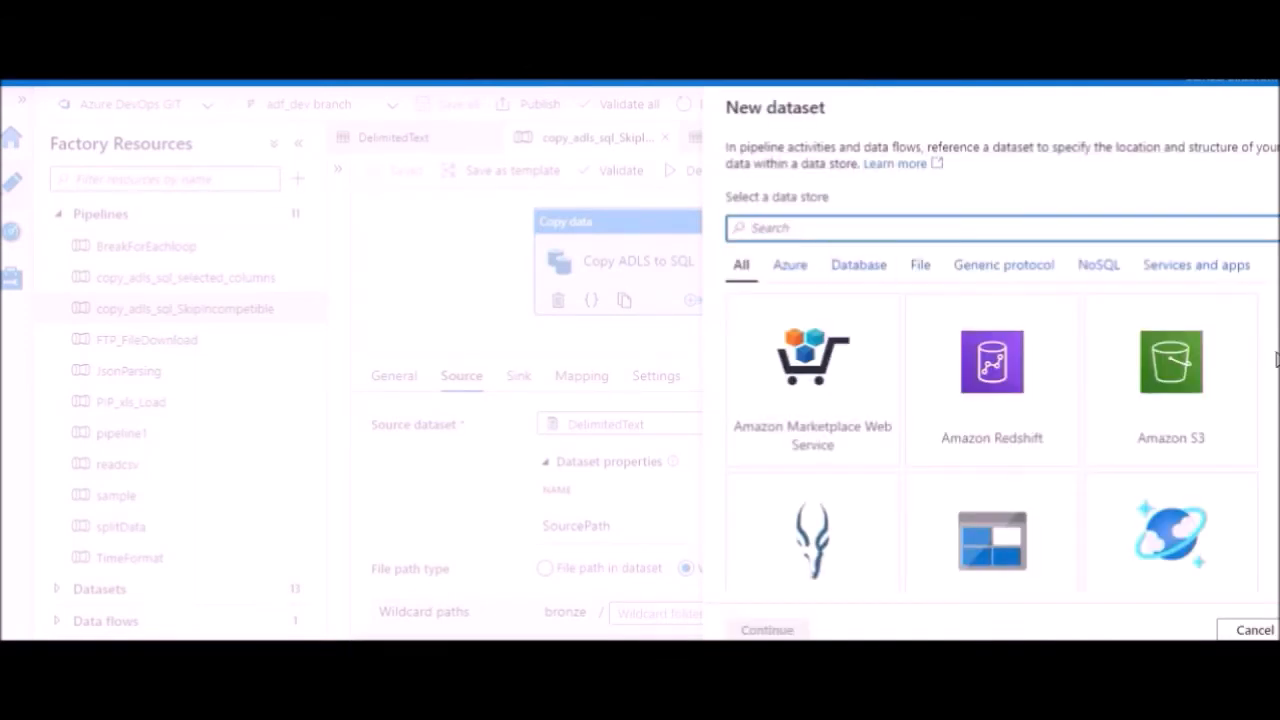
scroll(1251, 366, "down", 5)
scroll(1230, 415, "down", 5)
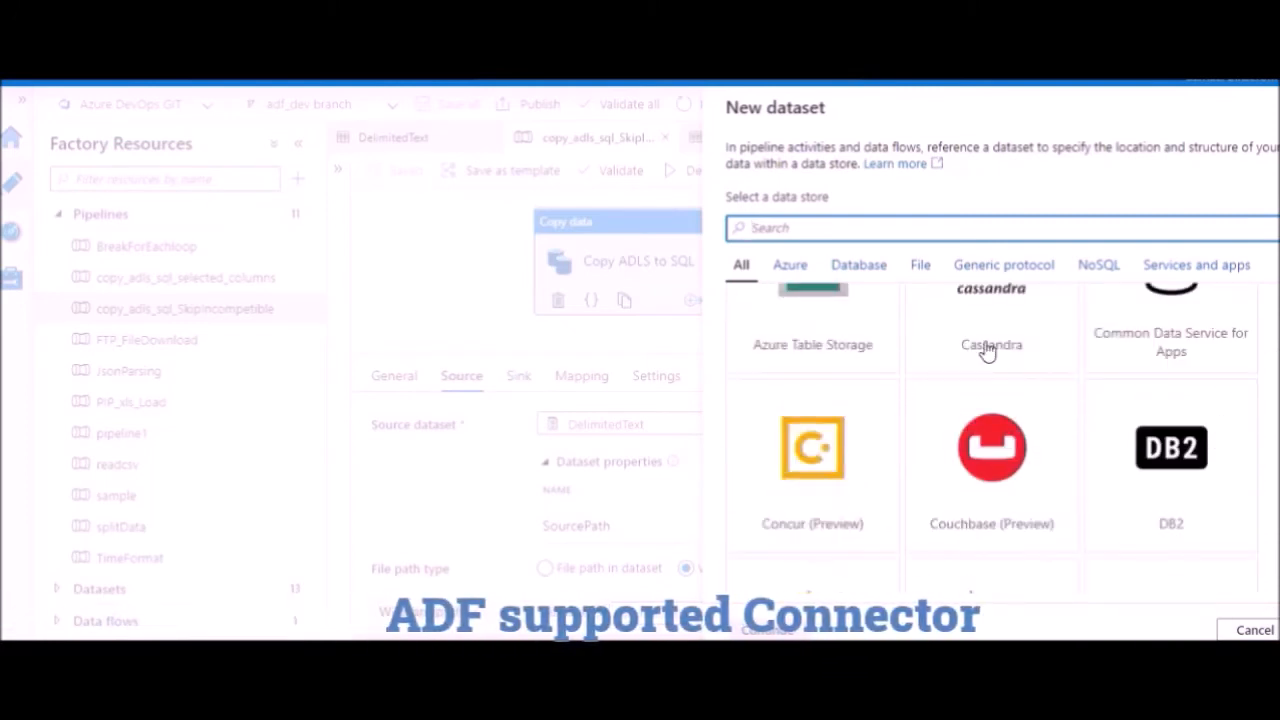
scroll(1093, 462, "down", 1)
scroll(1095, 468, "down", 4)
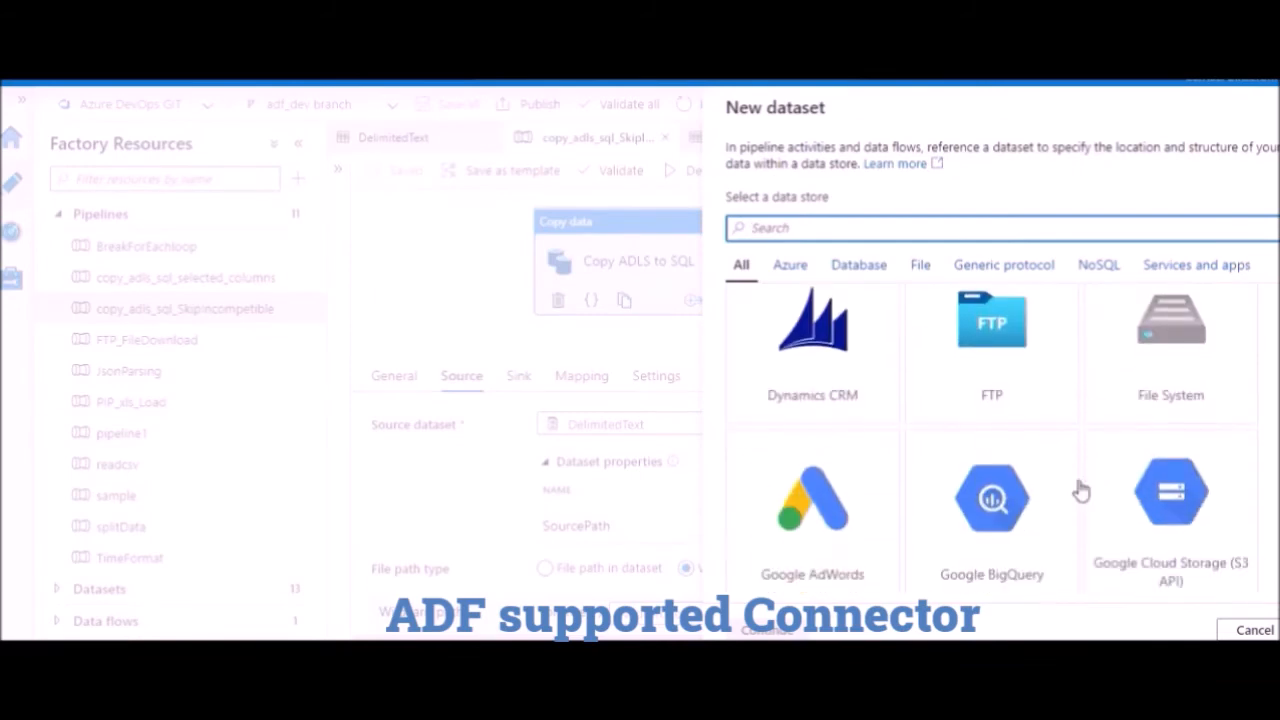
scroll(1081, 491, "down", 2)
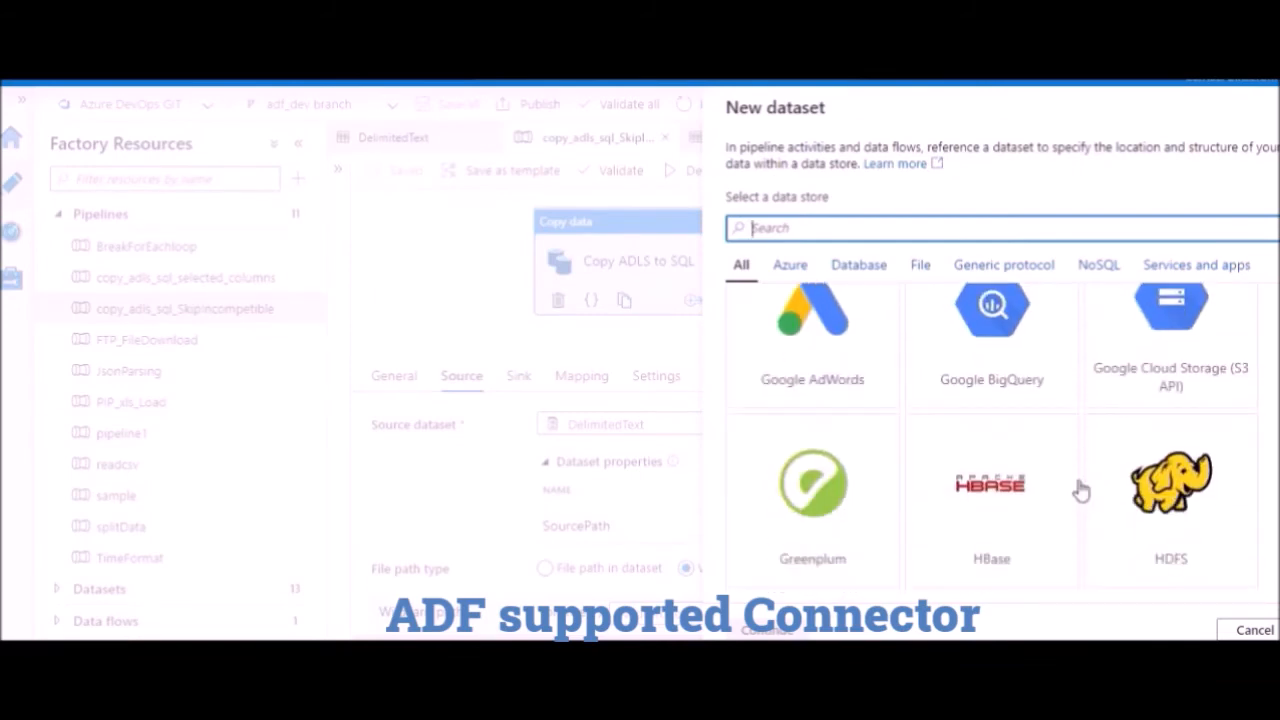
scroll(1081, 491, "down", 4)
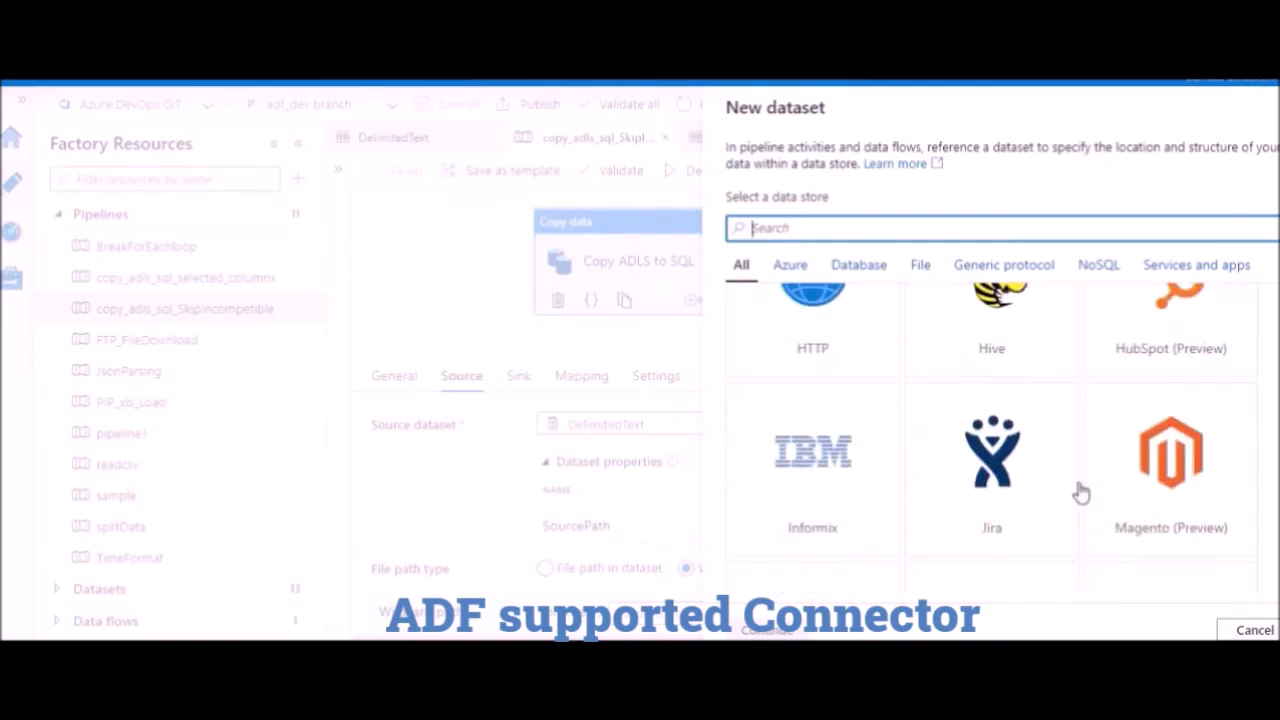
scroll(1081, 491, "up", 6)
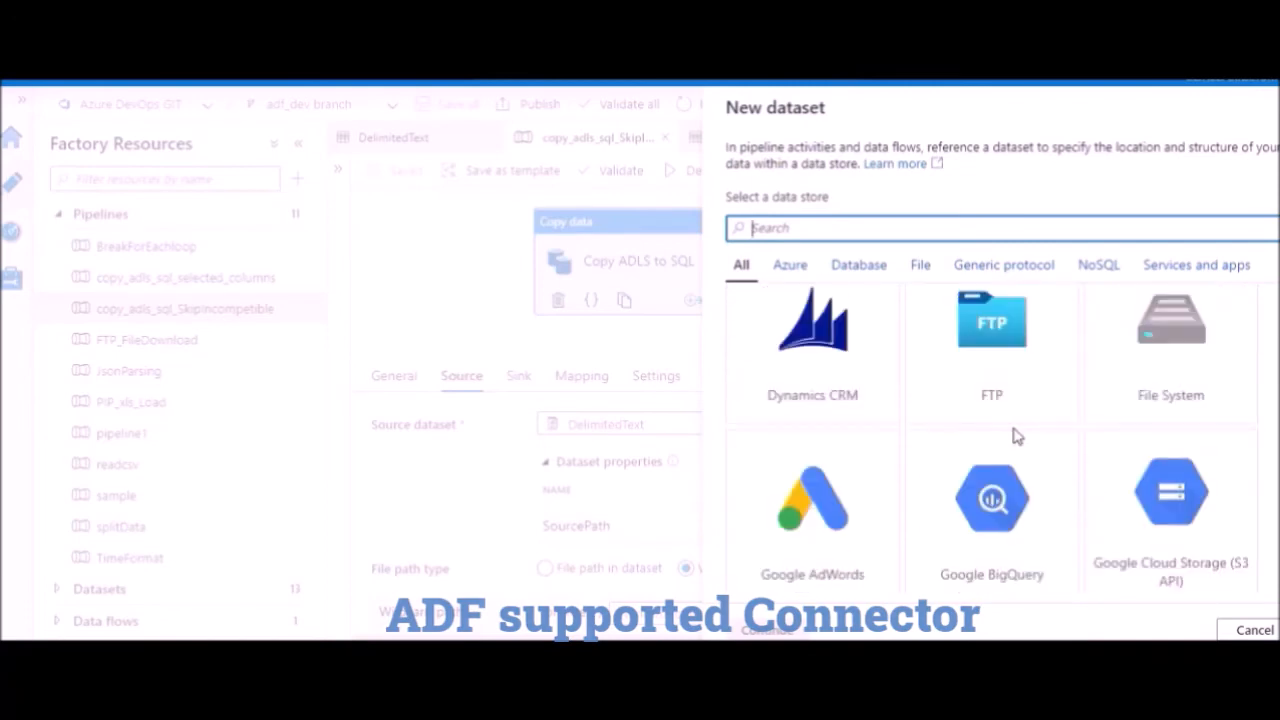
scroll(1013, 435, "up", 10)
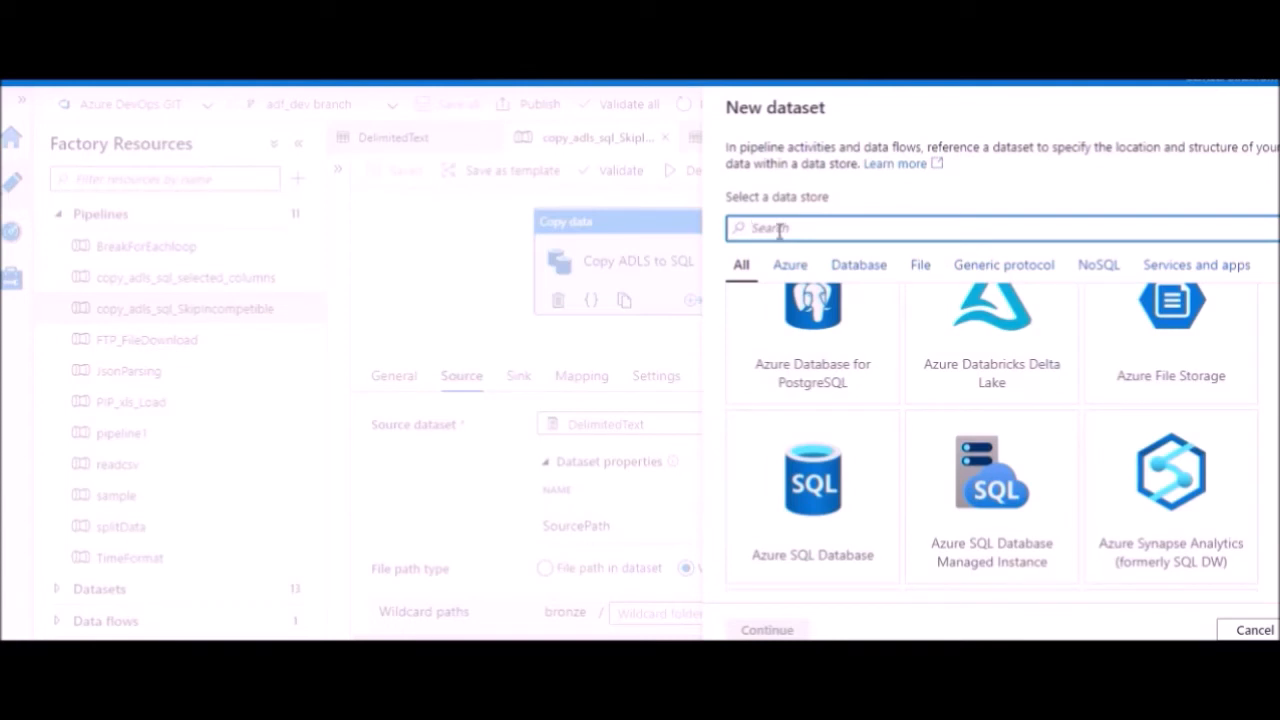
- Search the data stores for "data lake" and choose Azure Data Lake Storage Gen2 for the new dataset
type("data lake")
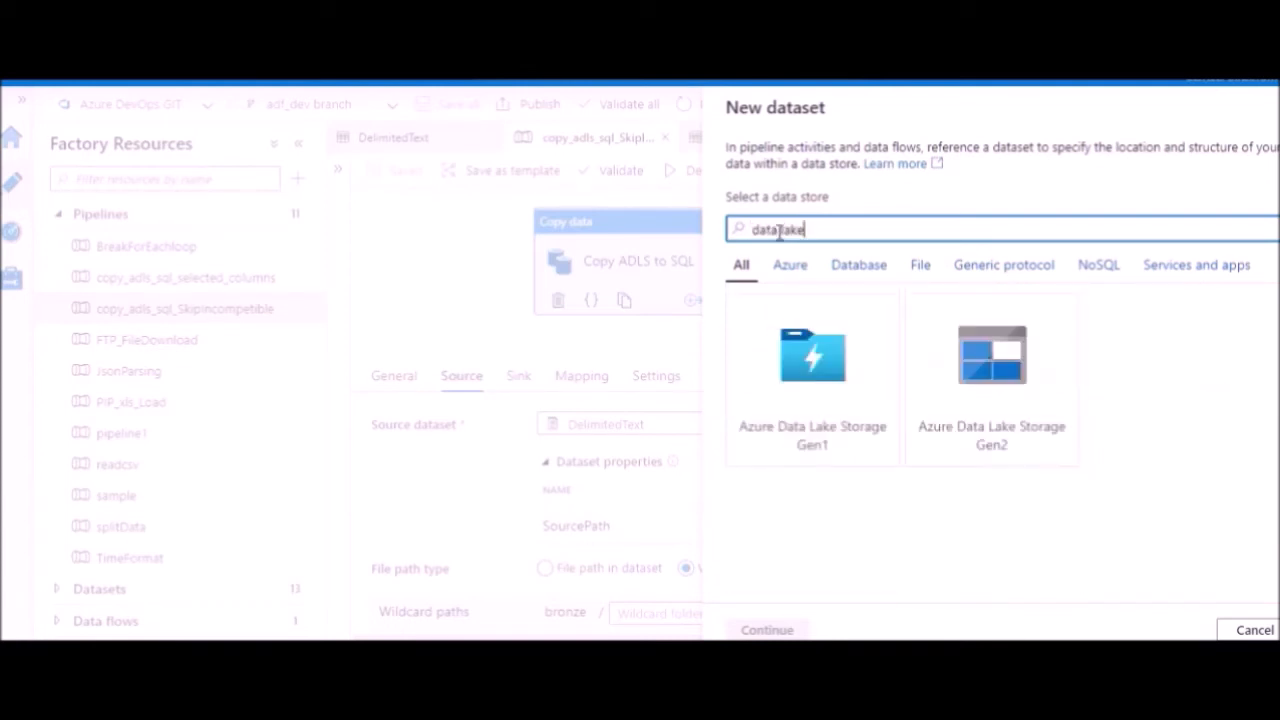
left_click(991, 355)
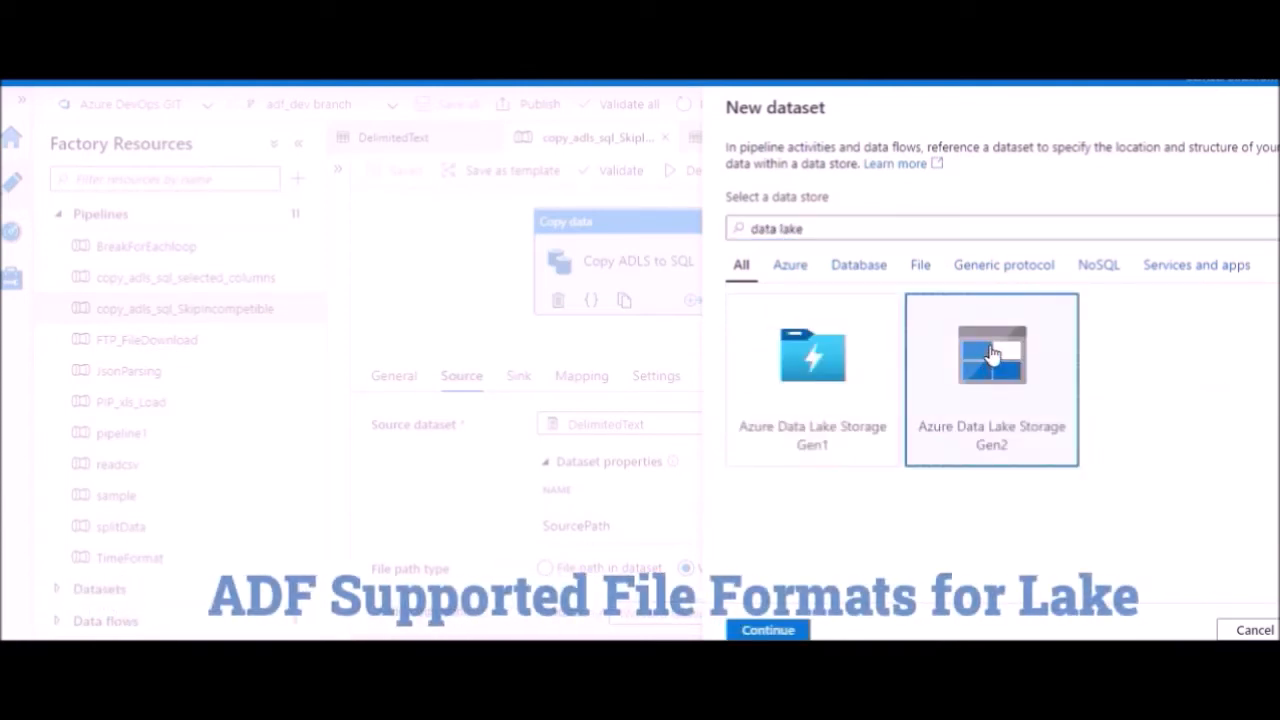
left_click(776, 630)
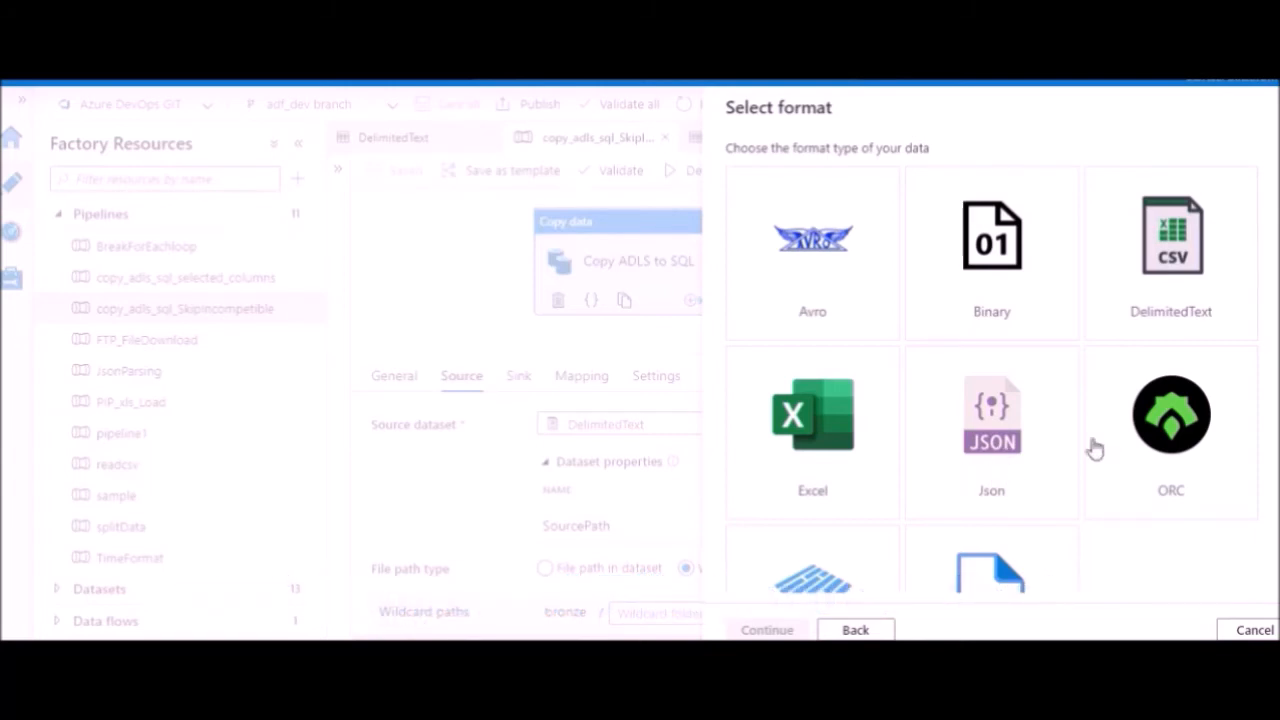
- Look through the supported file formats and choose DelimitedText for the new dataset
scroll(1030, 510, "down", 2)
scroll(1110, 540, "up", 2)
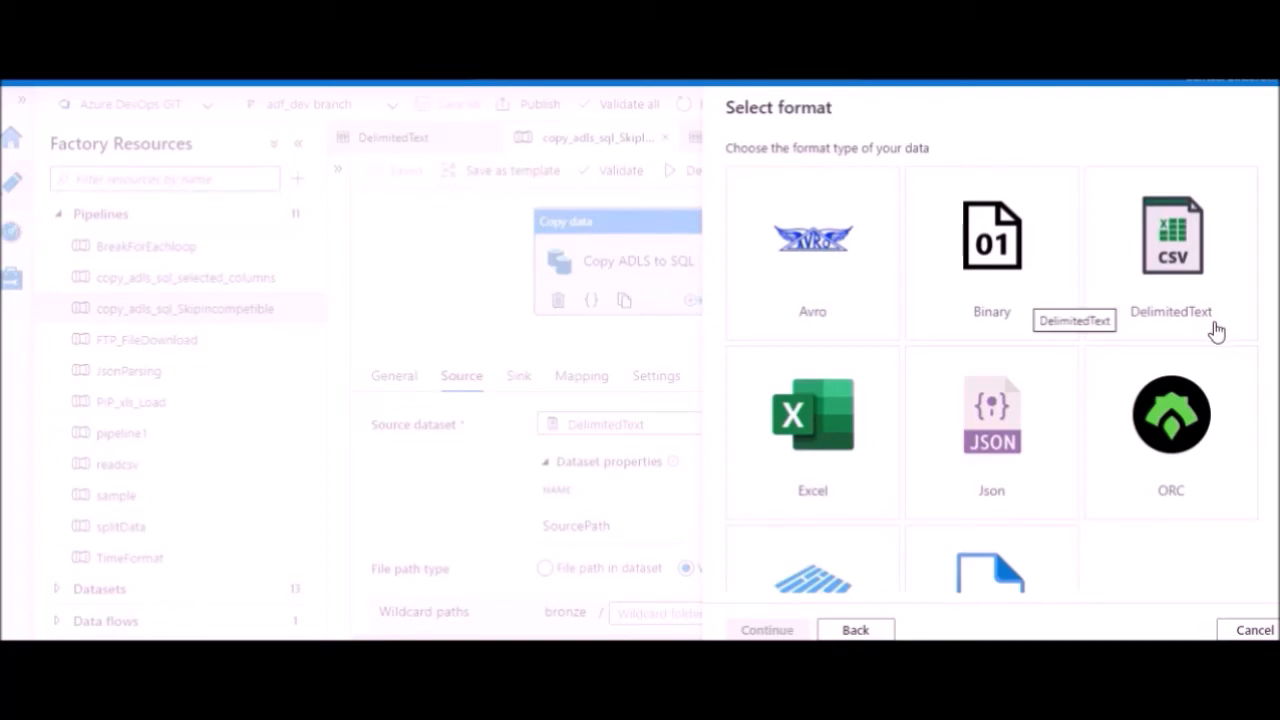
scroll(1150, 500, "down", 2)
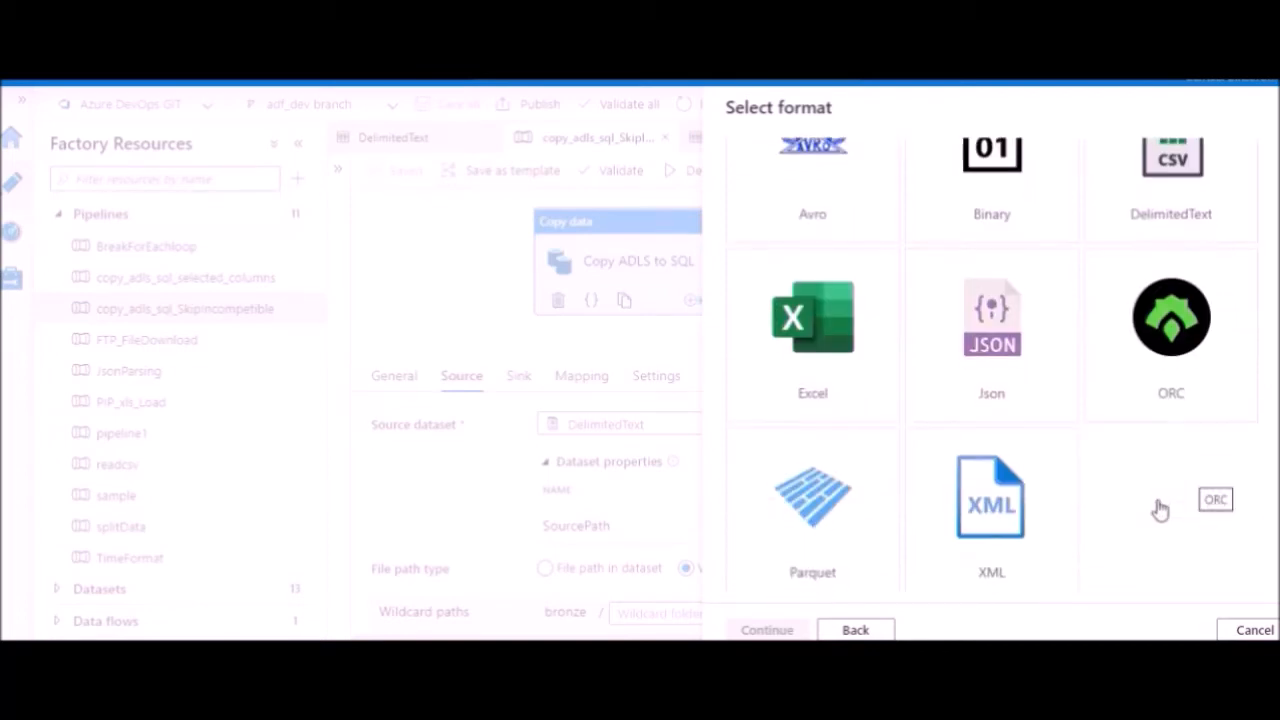
scroll(1000, 478, "up", 2)
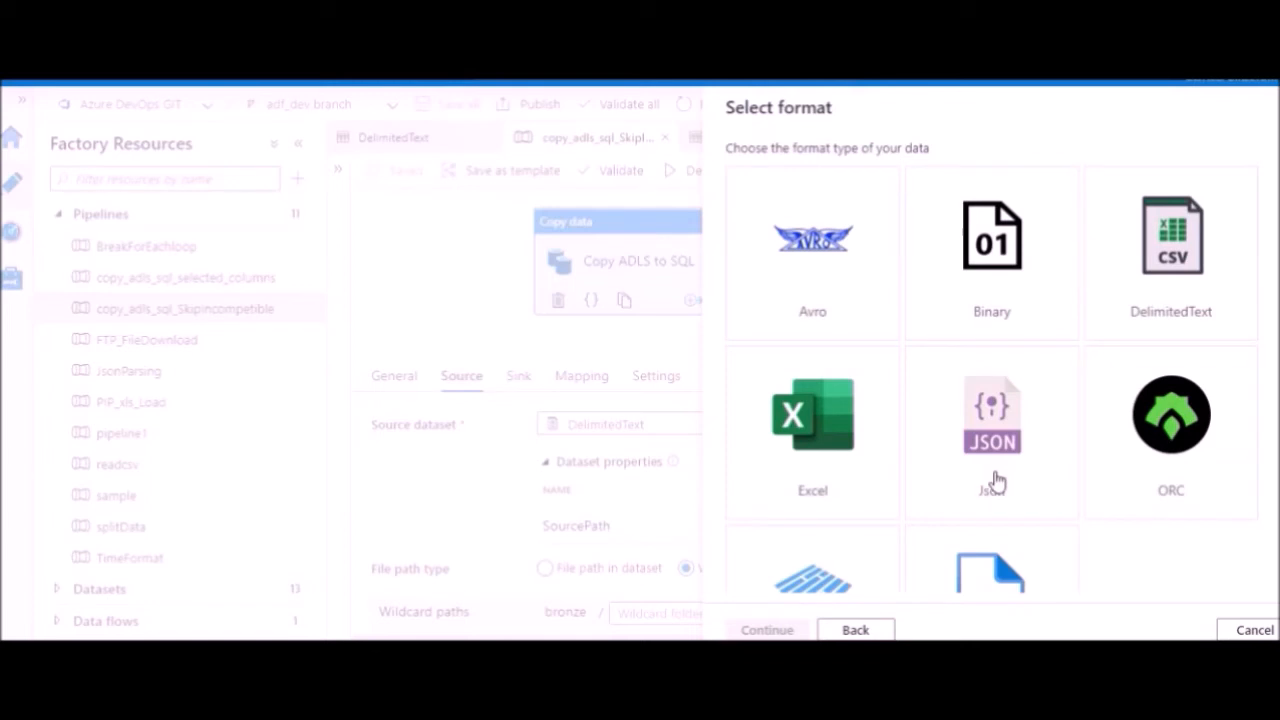
left_click(1177, 258)
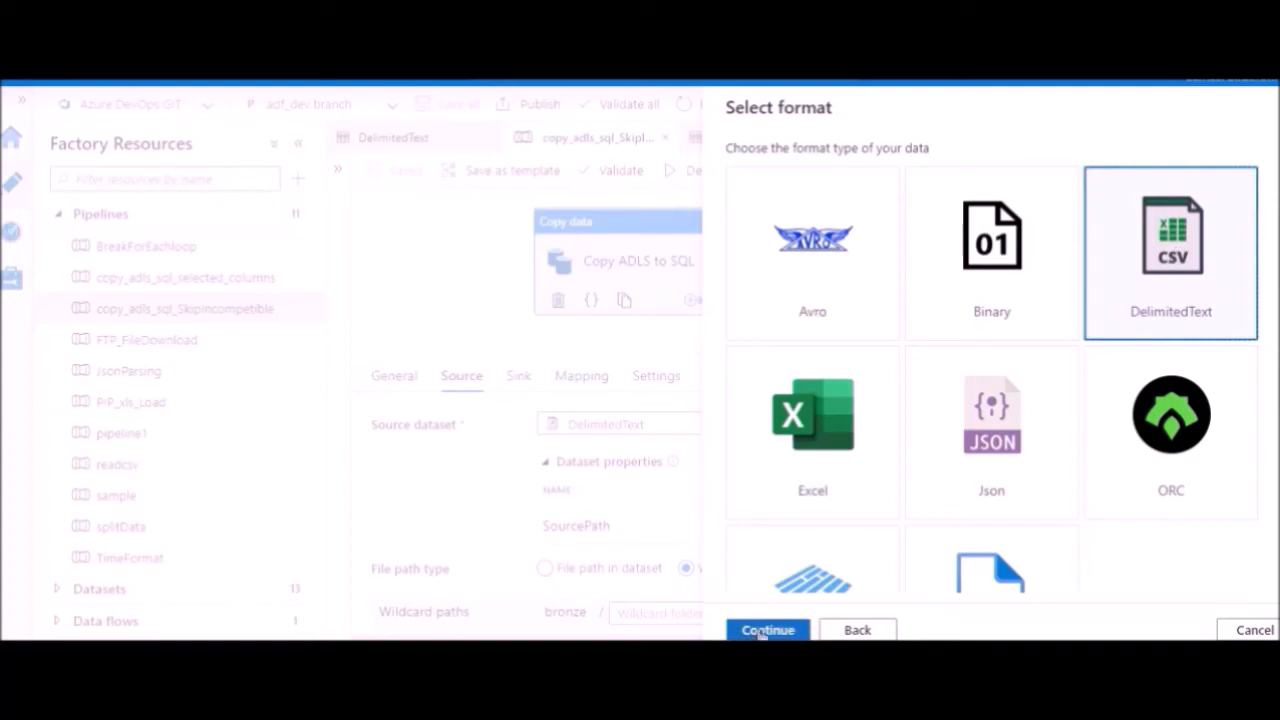
left_click(762, 631)
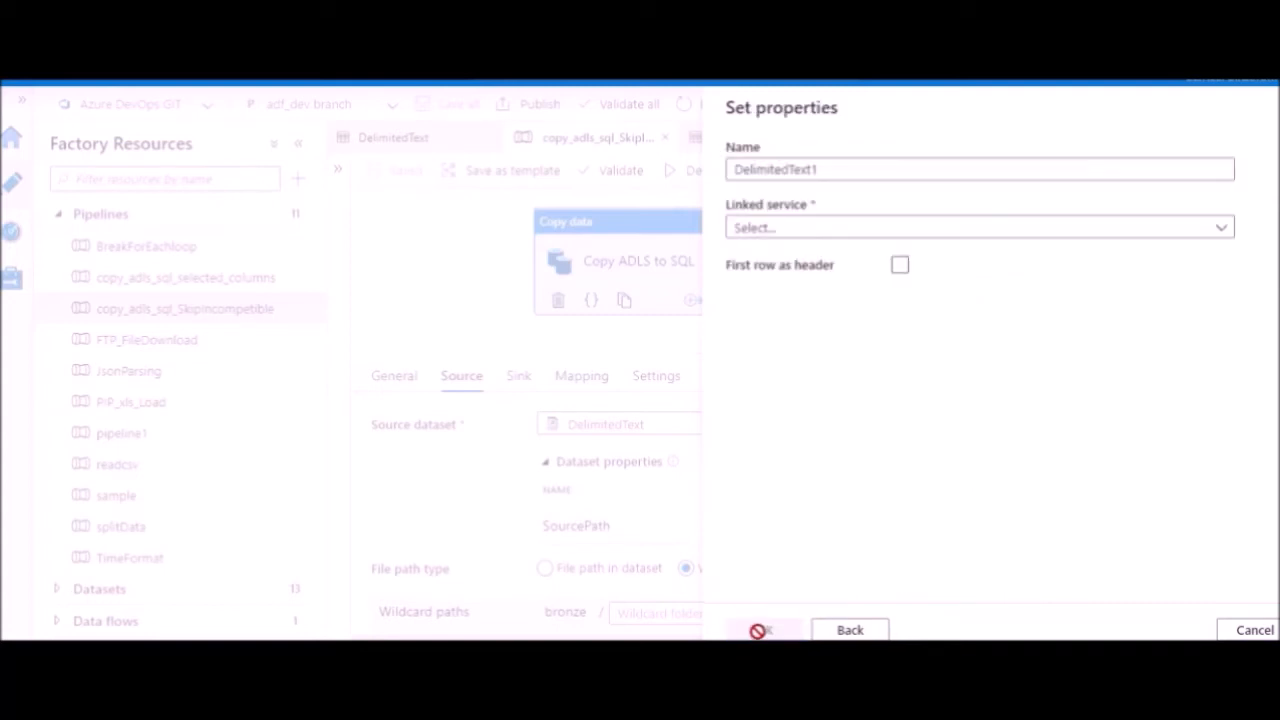
- Start creating a new linked service for the DelimitedText1 dataset
left_click(796, 230)
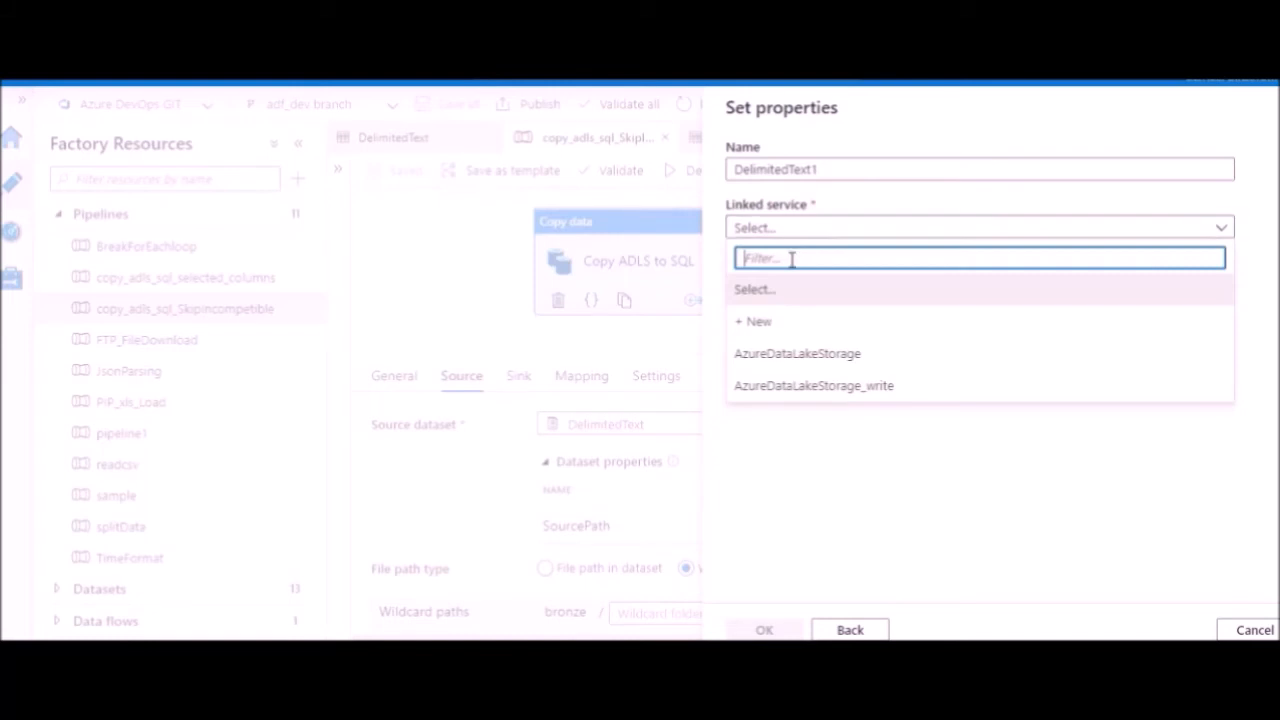
left_click(780, 334)
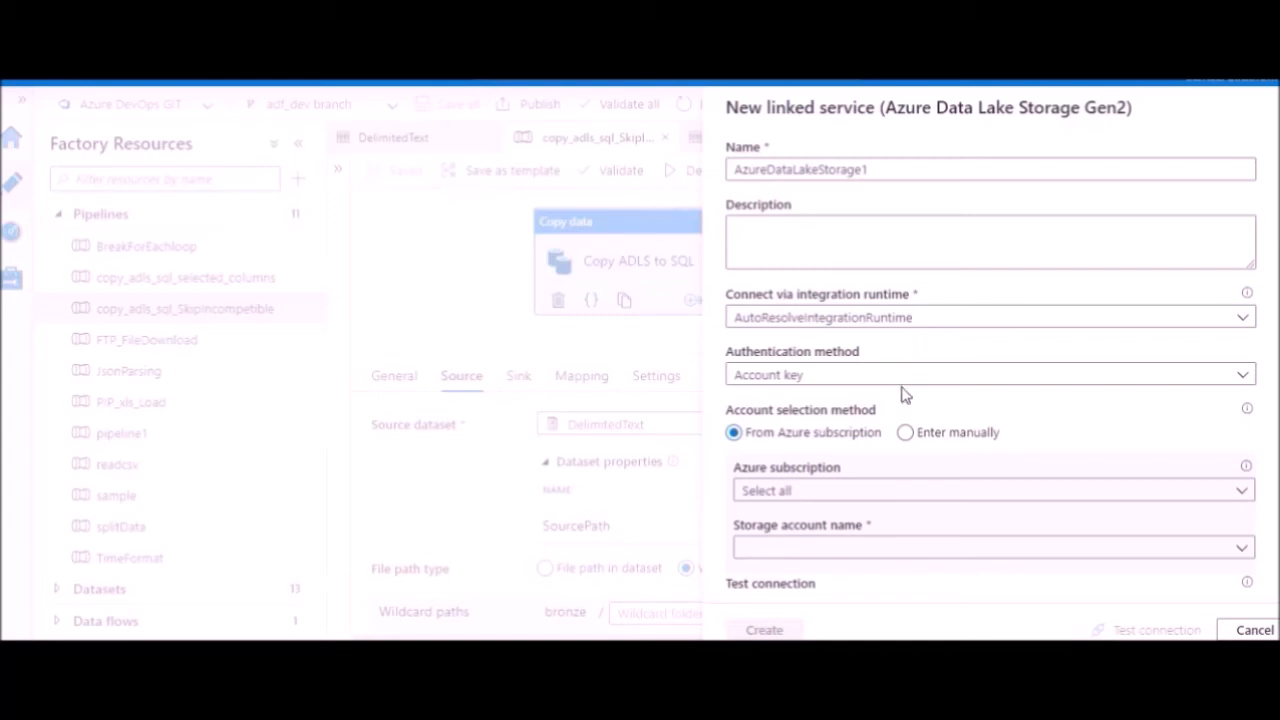
- Examine the new linked service's authentication method options, account selection and connection test settings
scroll(818, 416, "down", 2)
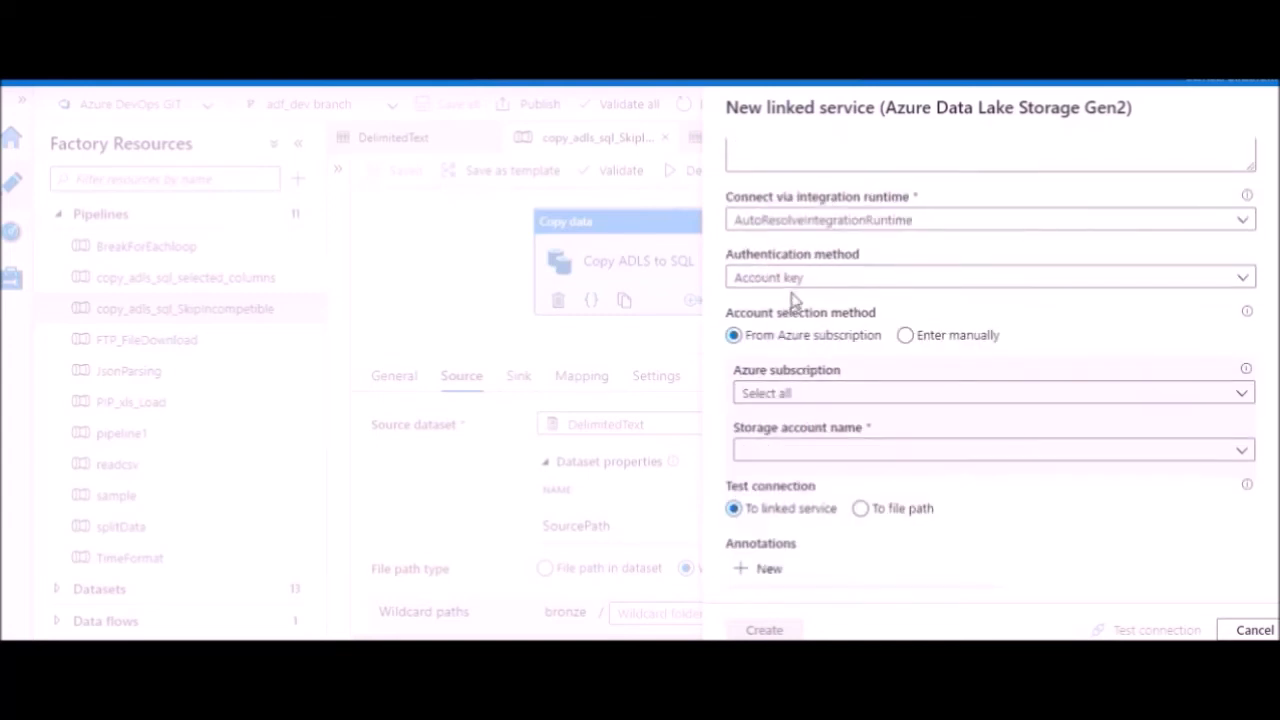
left_click(800, 290)
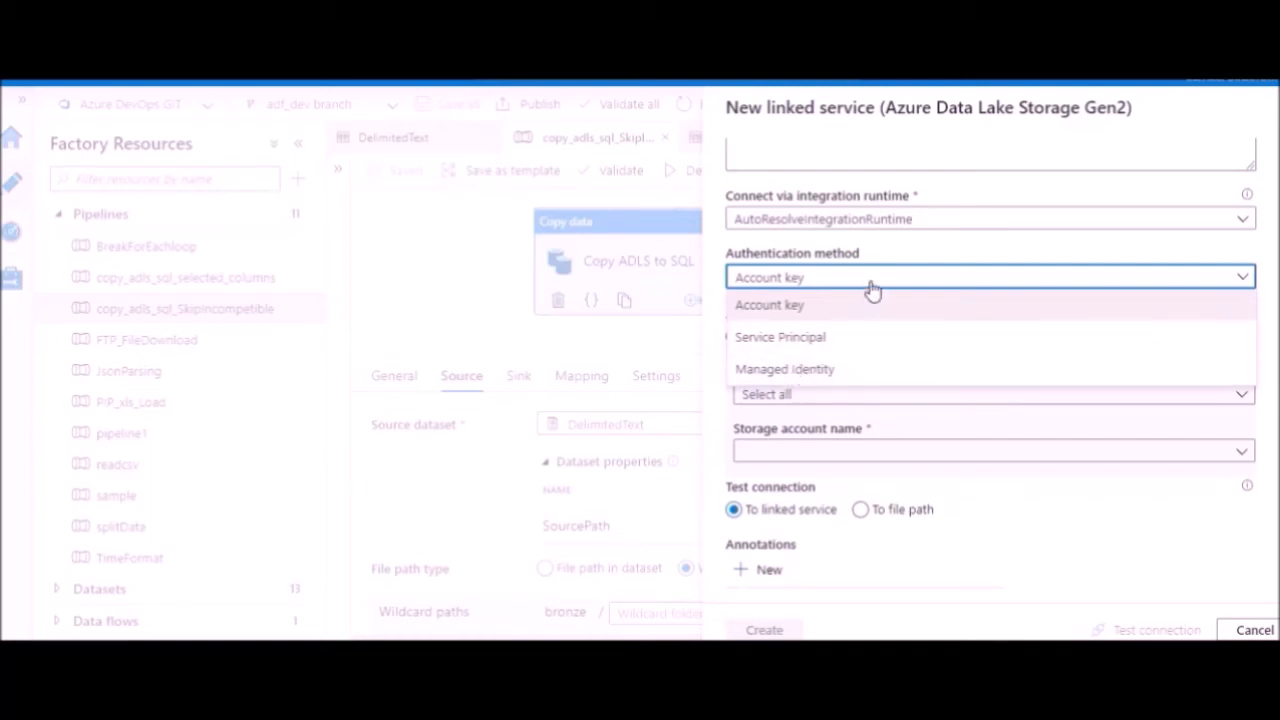
scroll(944, 220, "up", 1)
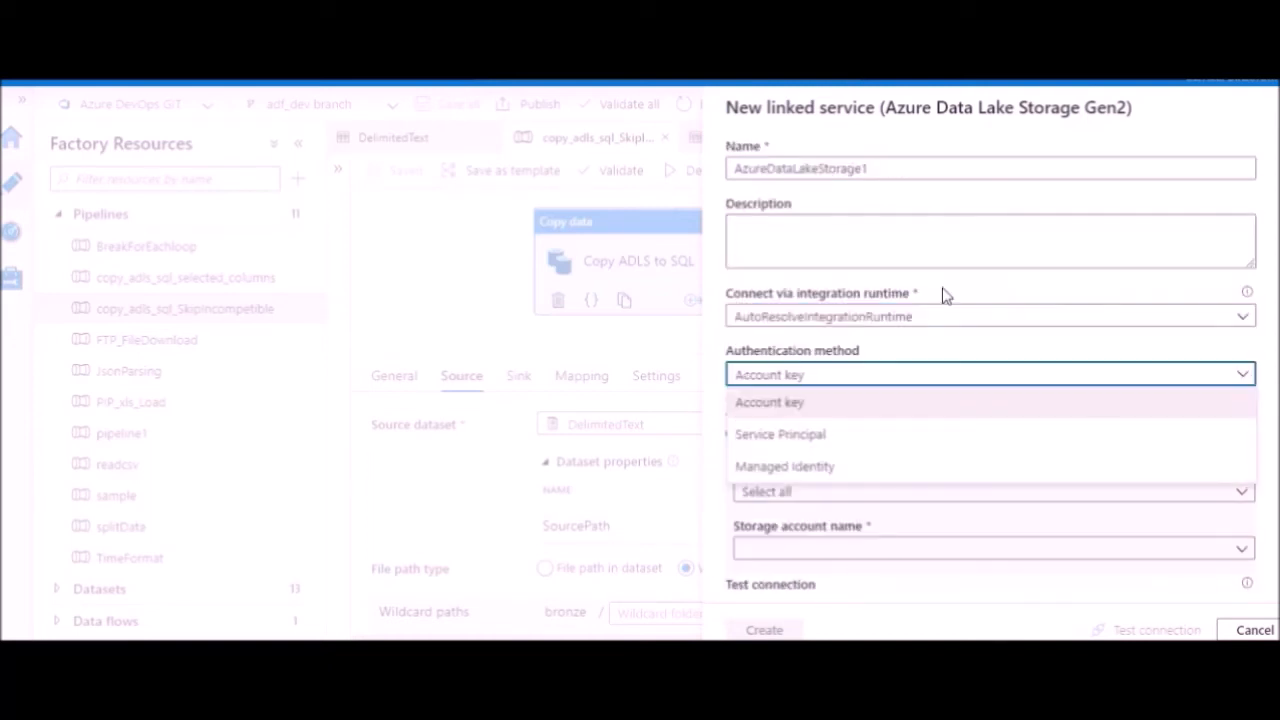
left_click(945, 262)
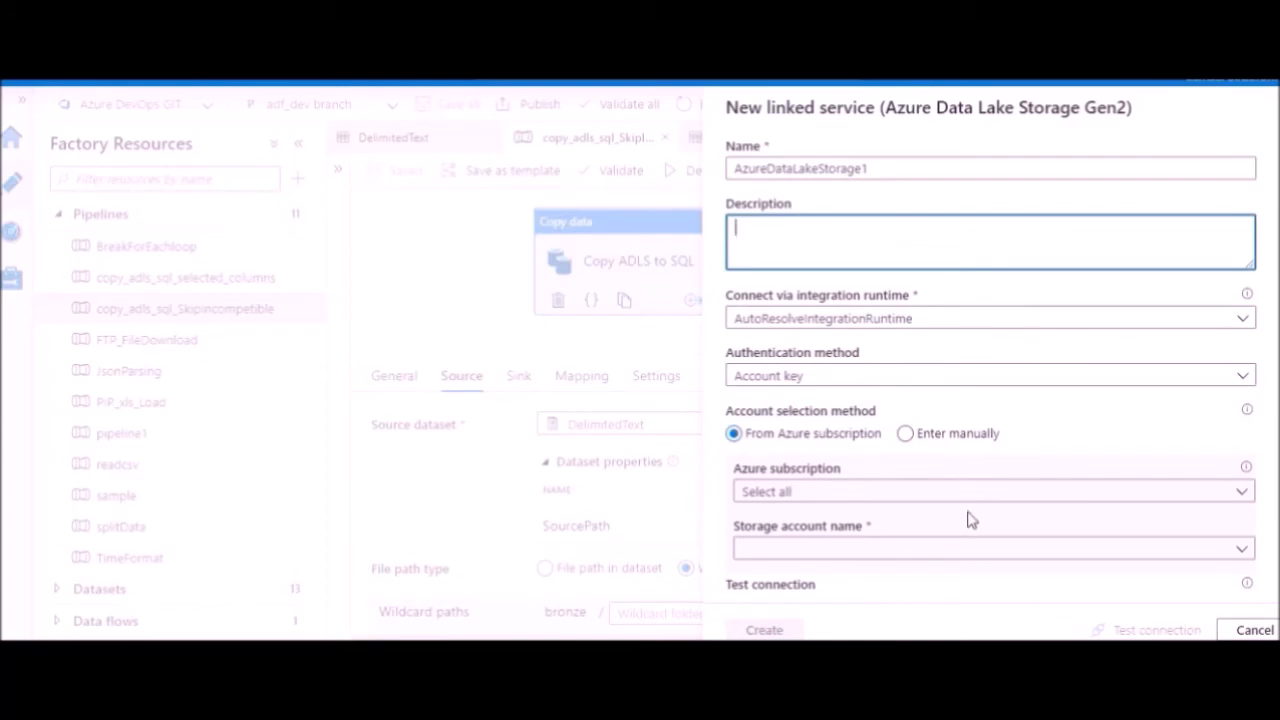
scroll(958, 528, "down", 1)
scroll(958, 541, "down", 1)
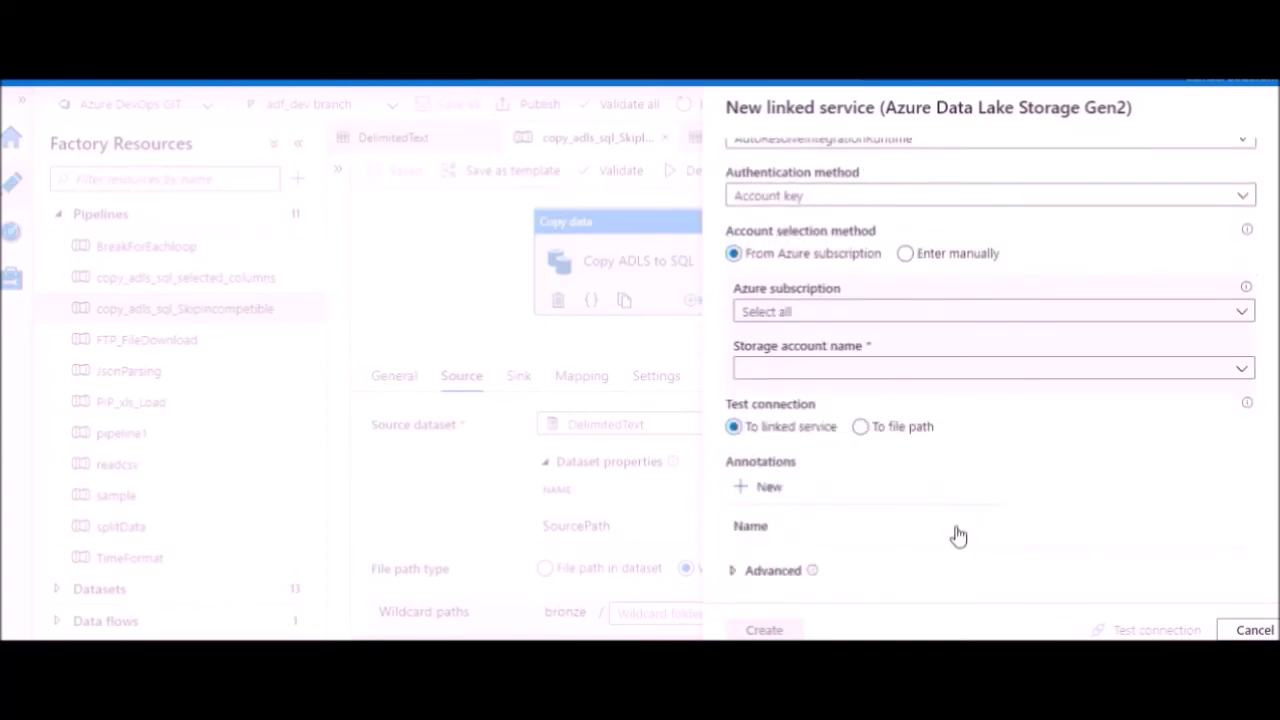
- Discard the unfinished linked service and new dataset, returning to the copy activity's source settings
scroll(952, 530, "up", 1)
scroll(957, 538, "up", 1)
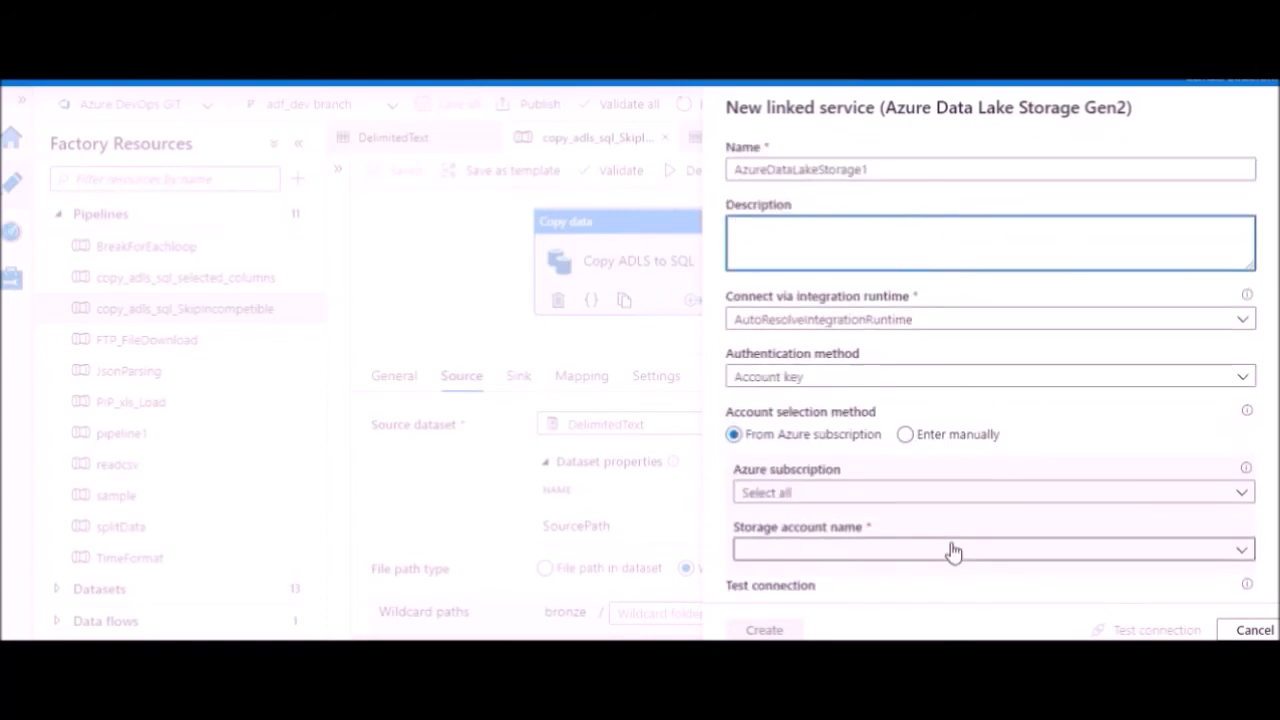
left_click(1255, 630)
left_click(1248, 630)
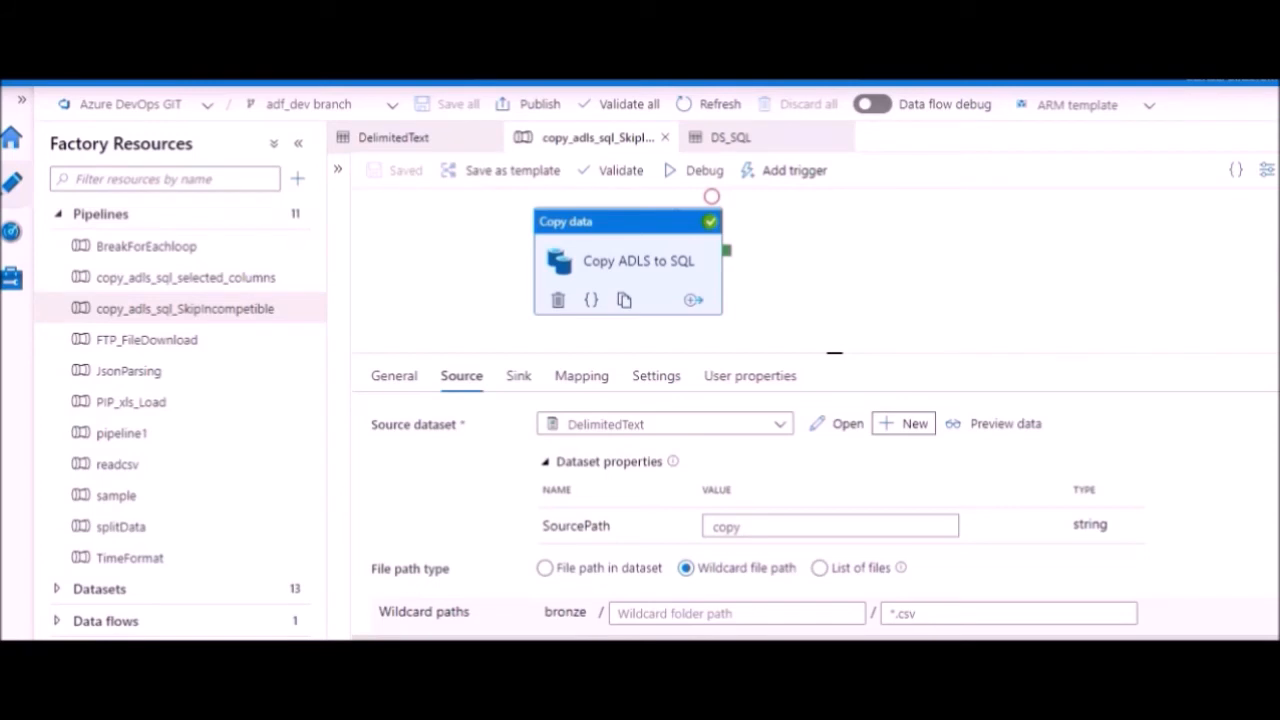
- Show the factory's linked services in the management area and start creating a new one
left_click(11, 280)
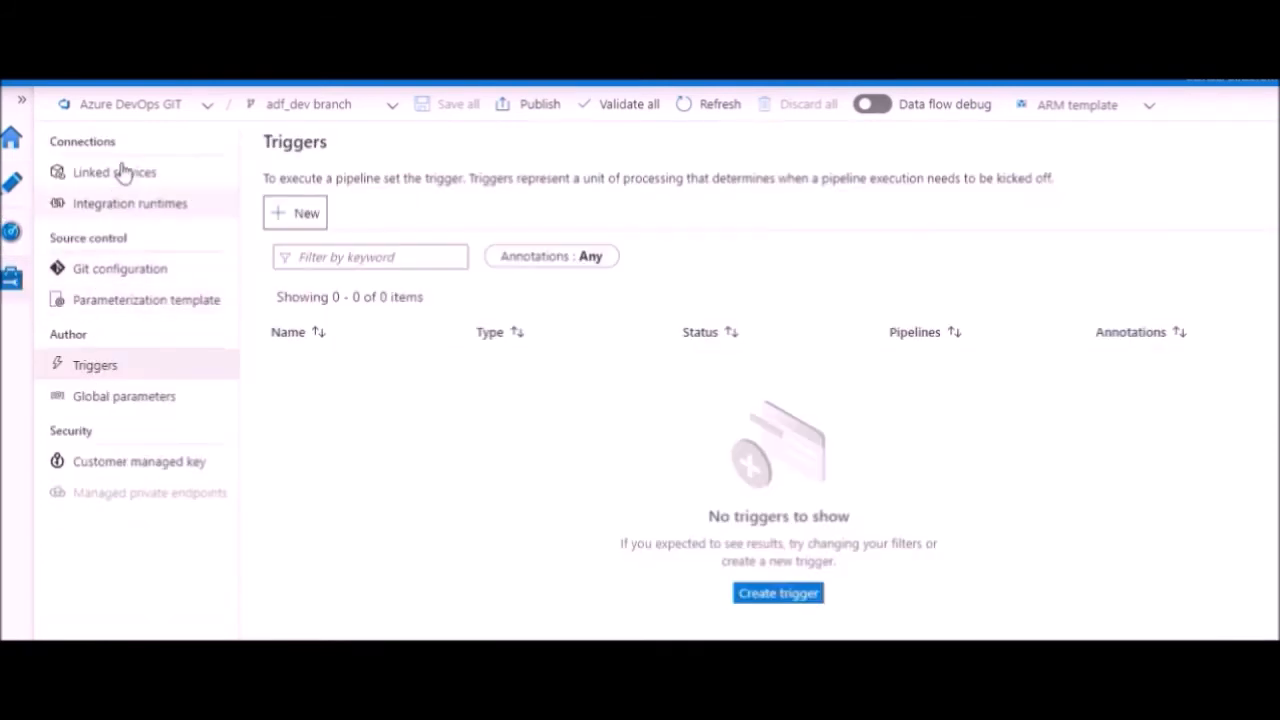
left_click(118, 178)
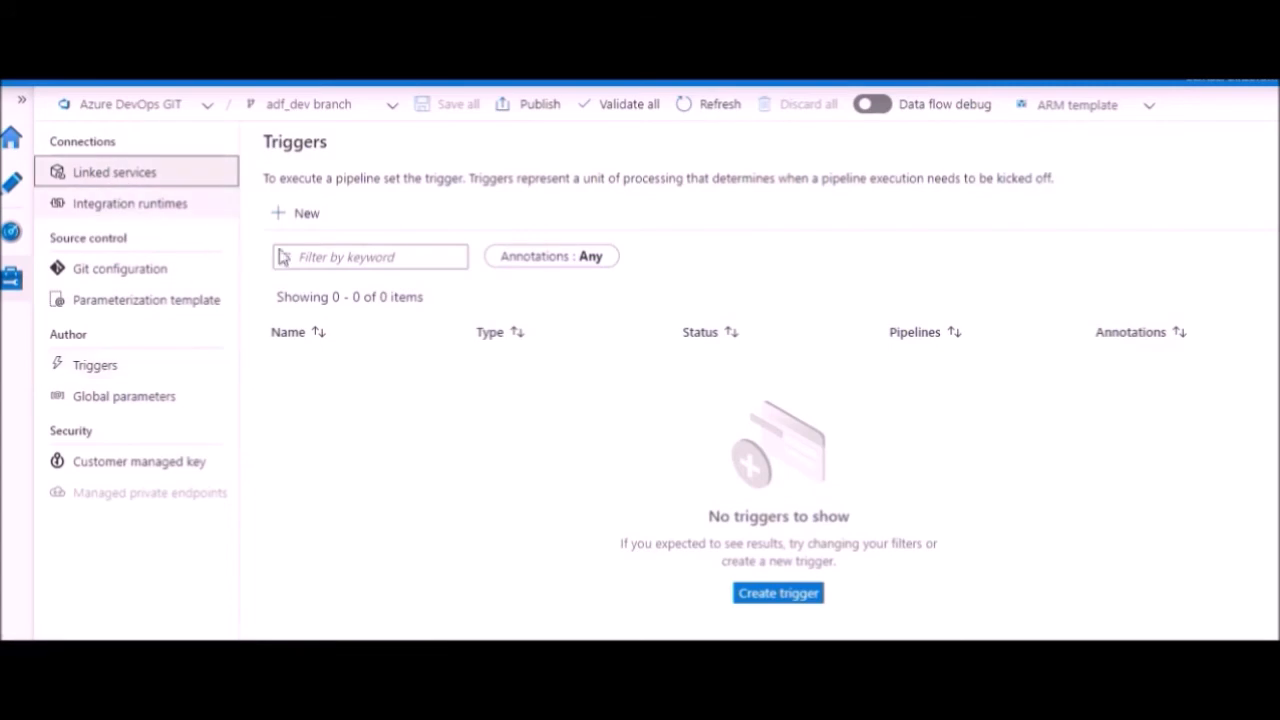
left_click(293, 220)
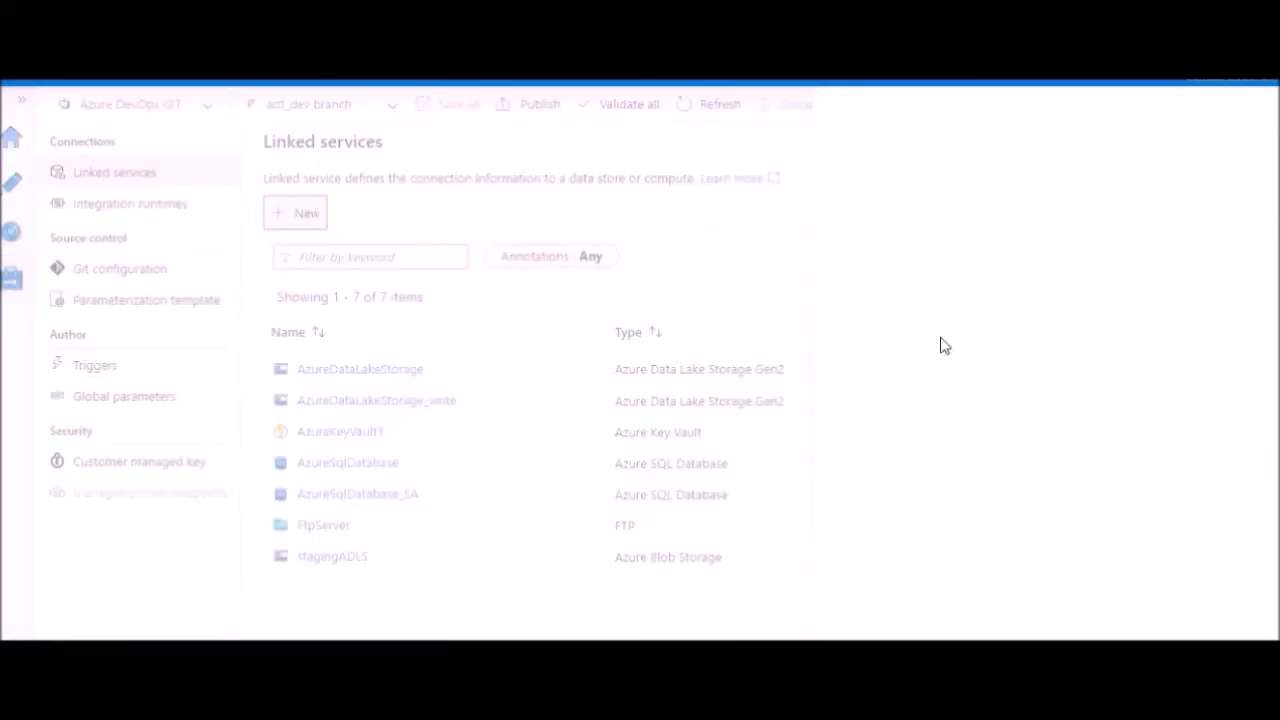
- Search the data stores for "lake", look over the Azure Data Lake Storage Gen2 connection settings and return to the data store list
left_click(870, 197)
type("lake")
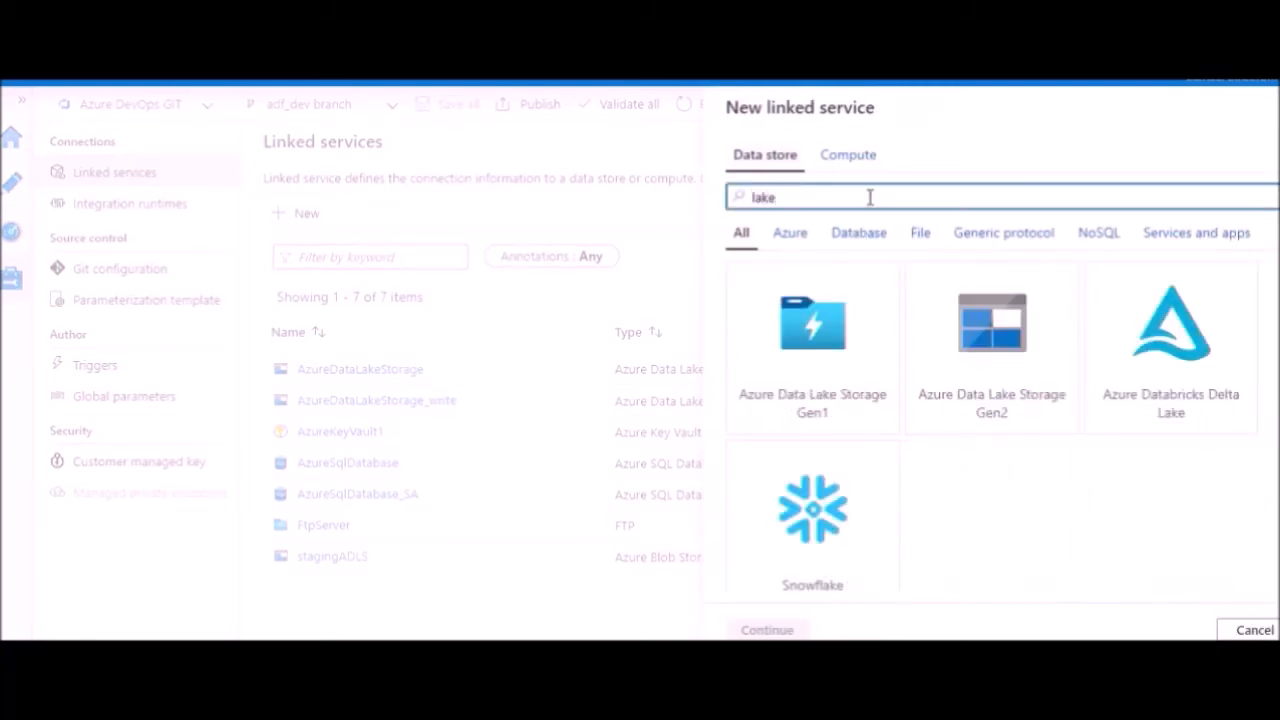
type(" da")
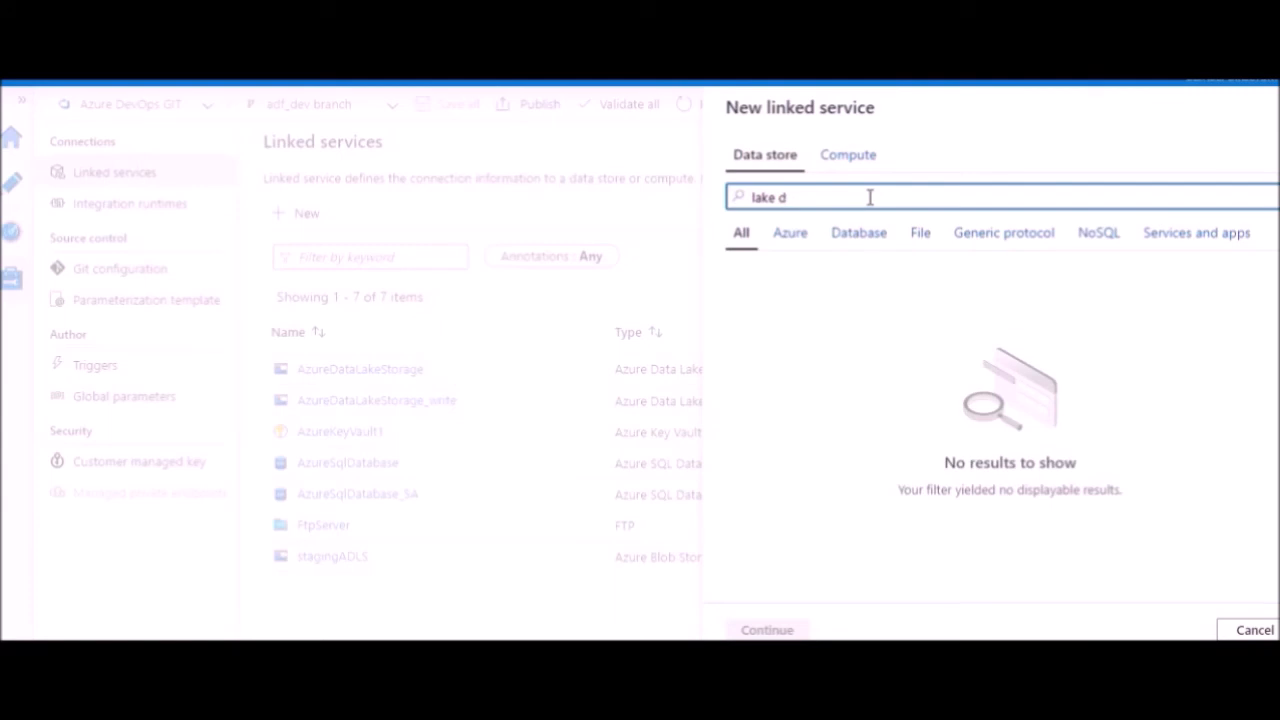
key("BackSpace")
type("lak")
key("BackSpace")
left_click(1025, 357)
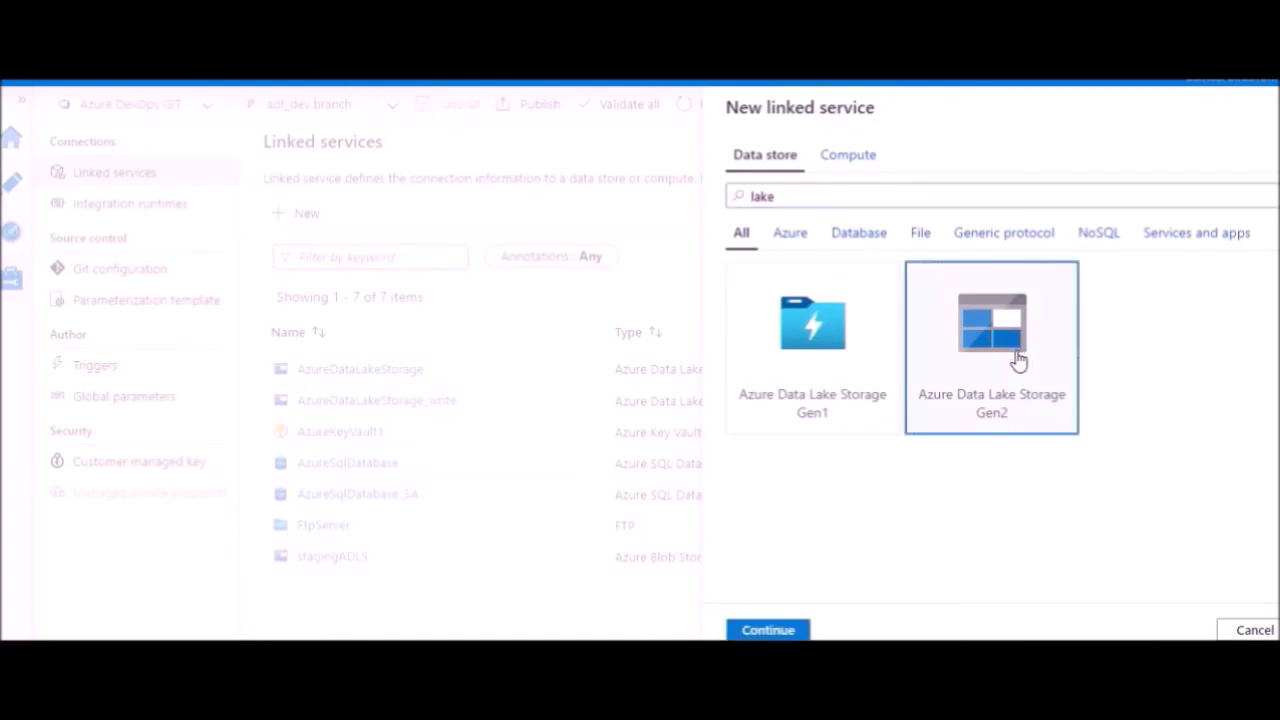
left_click(767, 632)
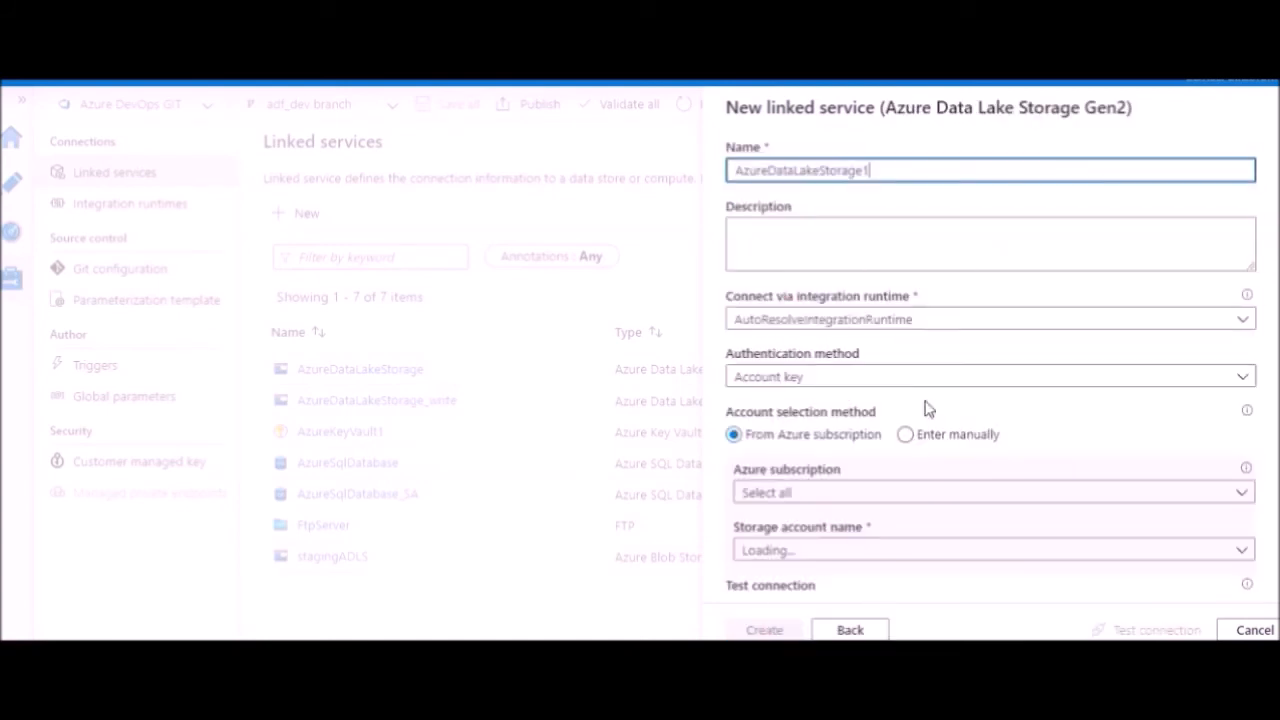
scroll(905, 440, "down", 1)
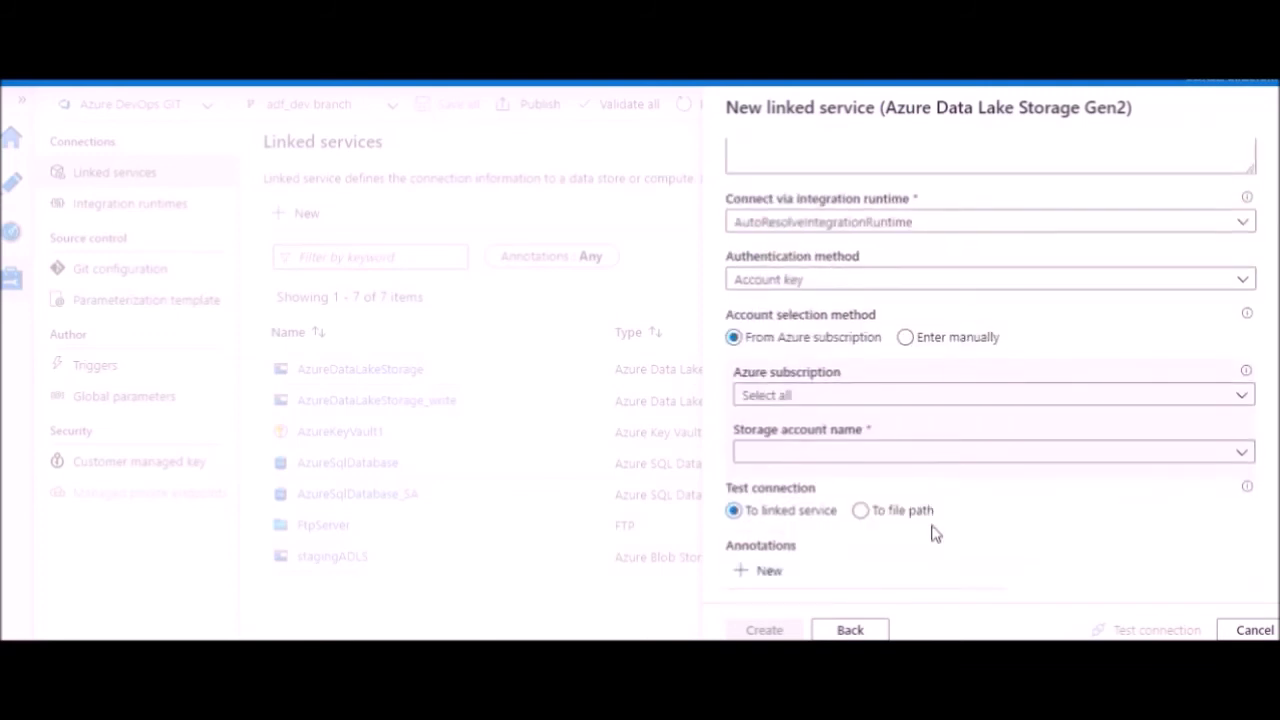
left_click(850, 632)
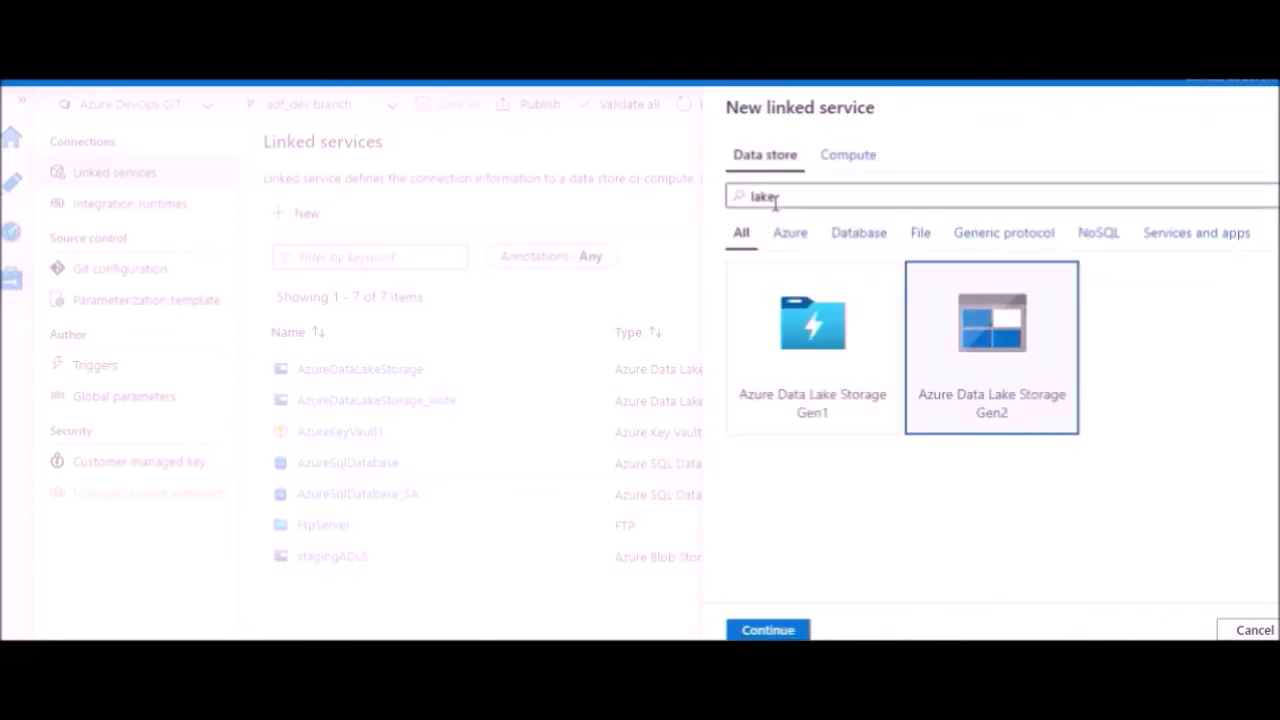
- Search the data stores for "azure sql" and examine the Azure SQL Database linked service's connection and authentication settings
left_click_drag(789, 197, 736, 198)
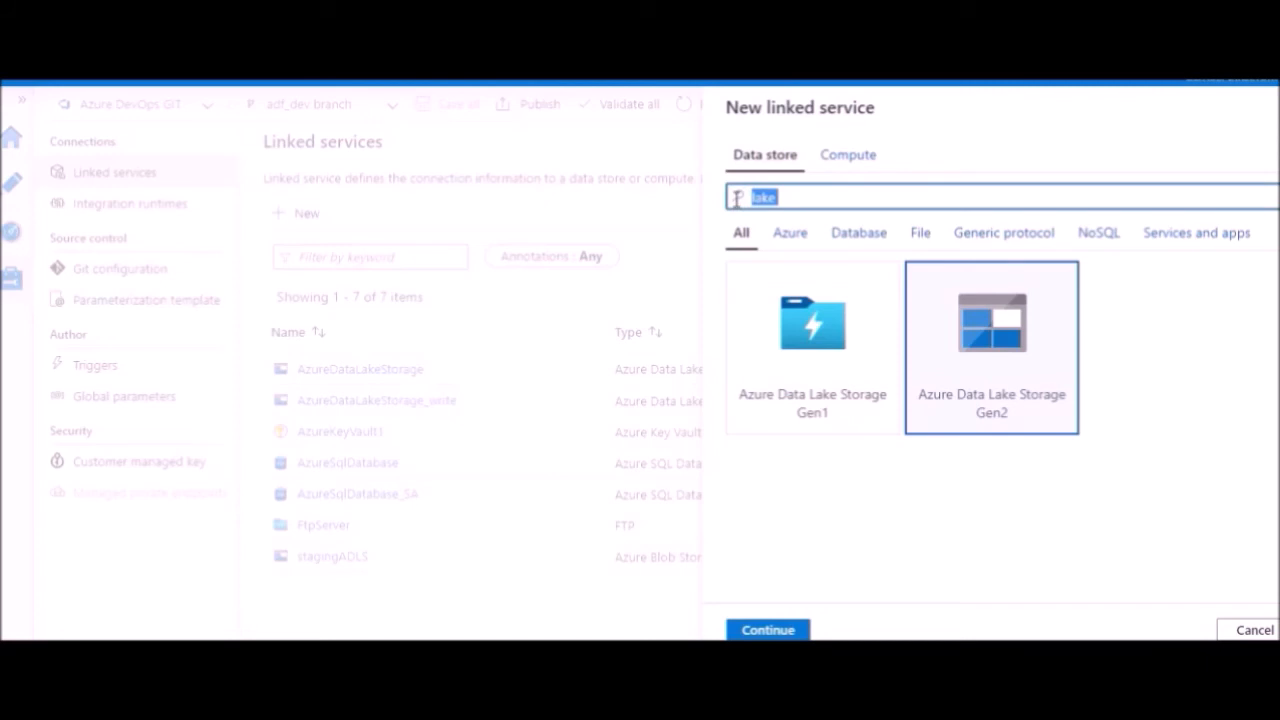
type("azure sql")
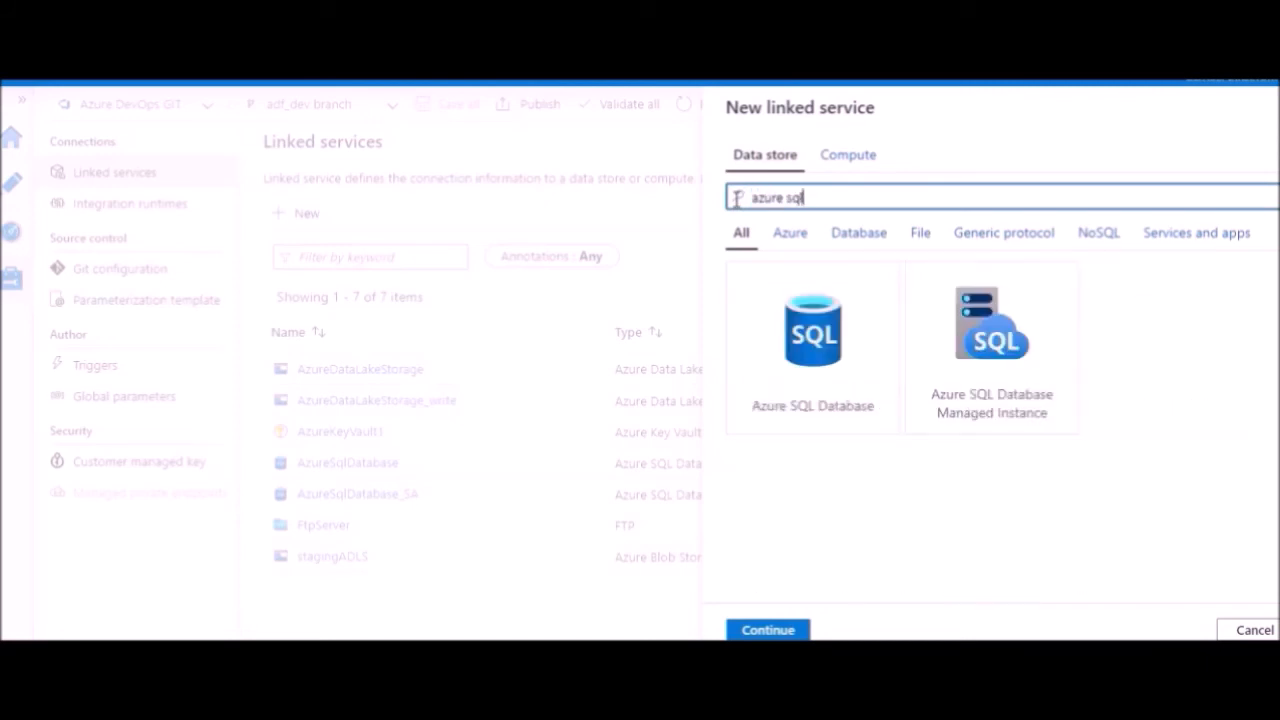
left_click(808, 405)
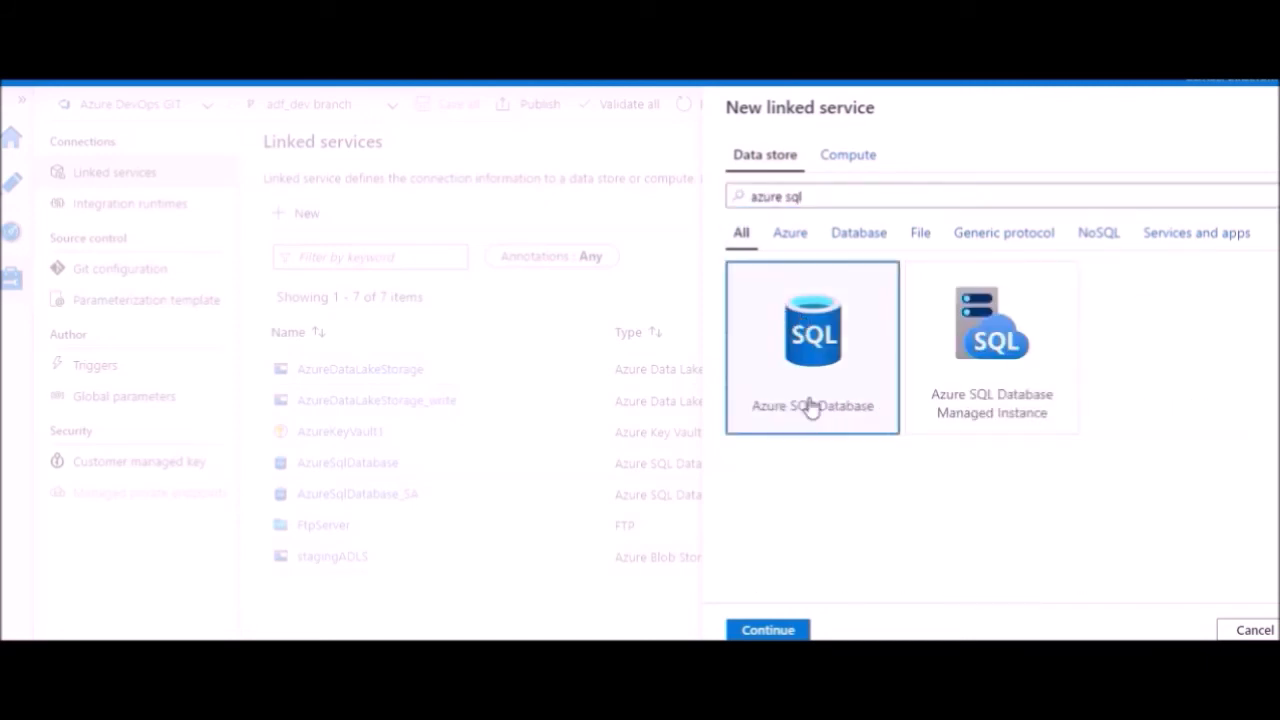
left_click(754, 631)
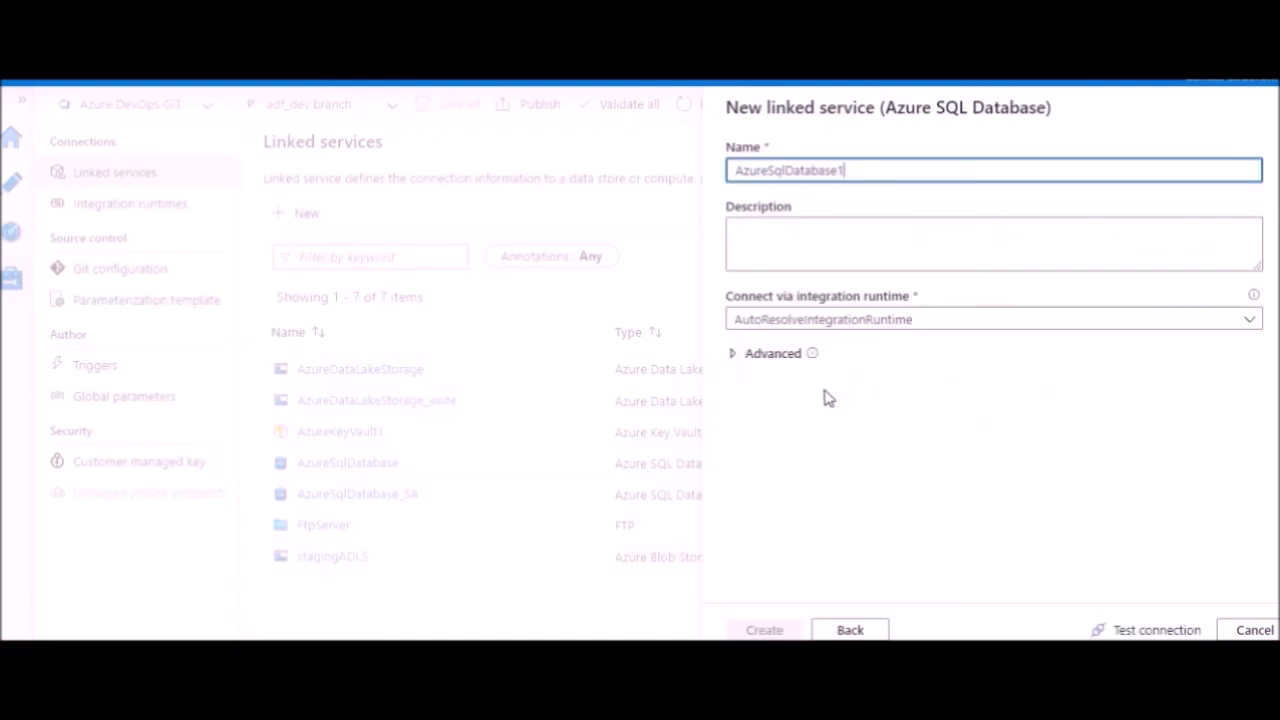
scroll(864, 487, "down", 3)
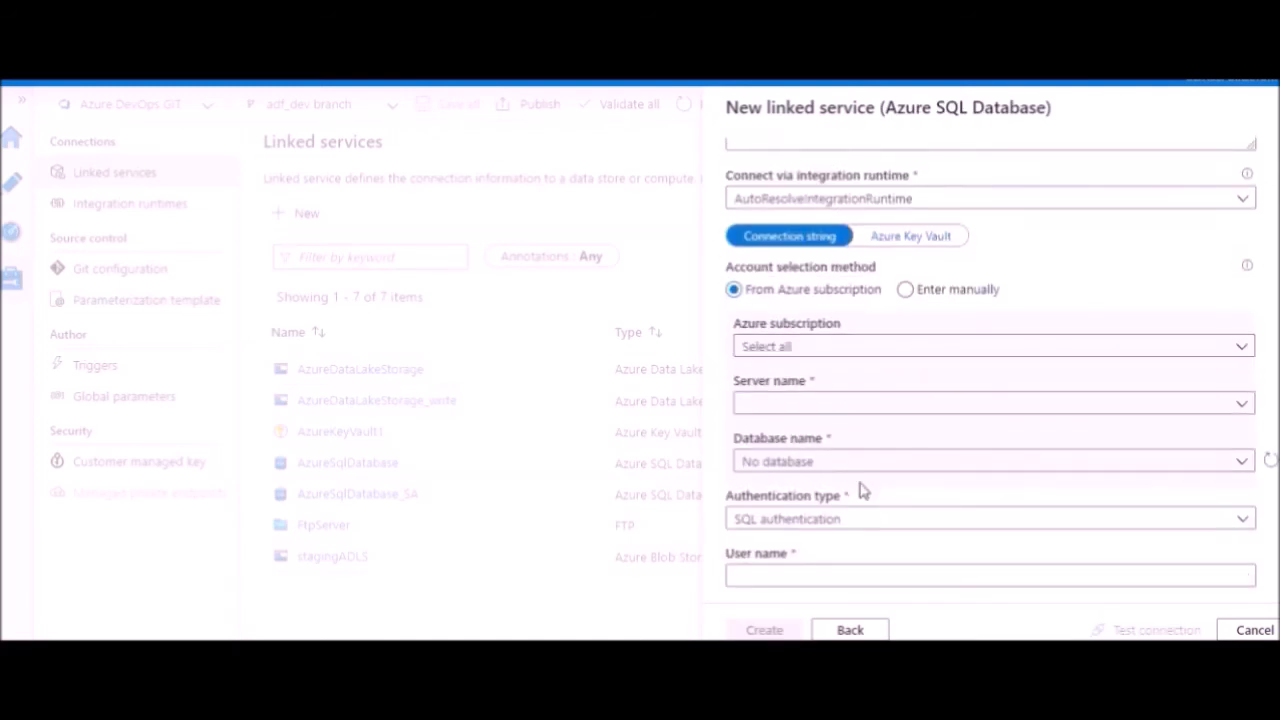
scroll(791, 508, "down", 2)
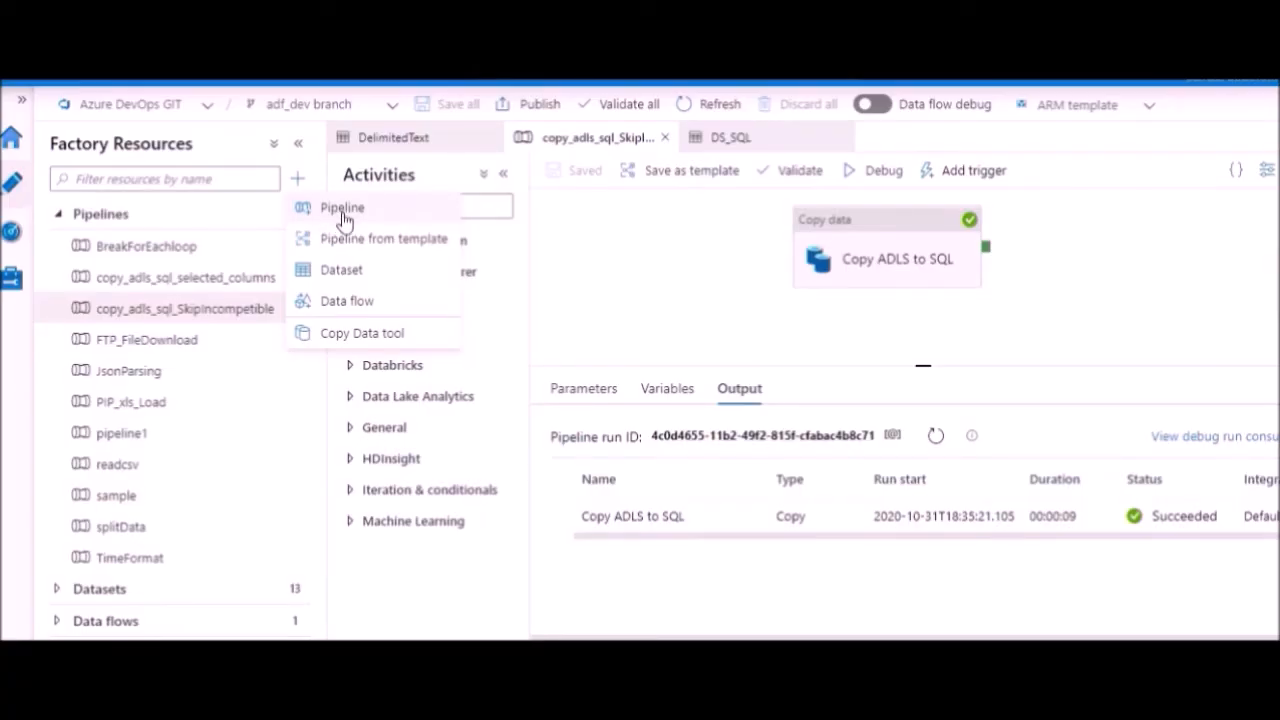
- Create a new blank pipeline and check its name field in the properties, leaving the default name
left_click(343, 212)
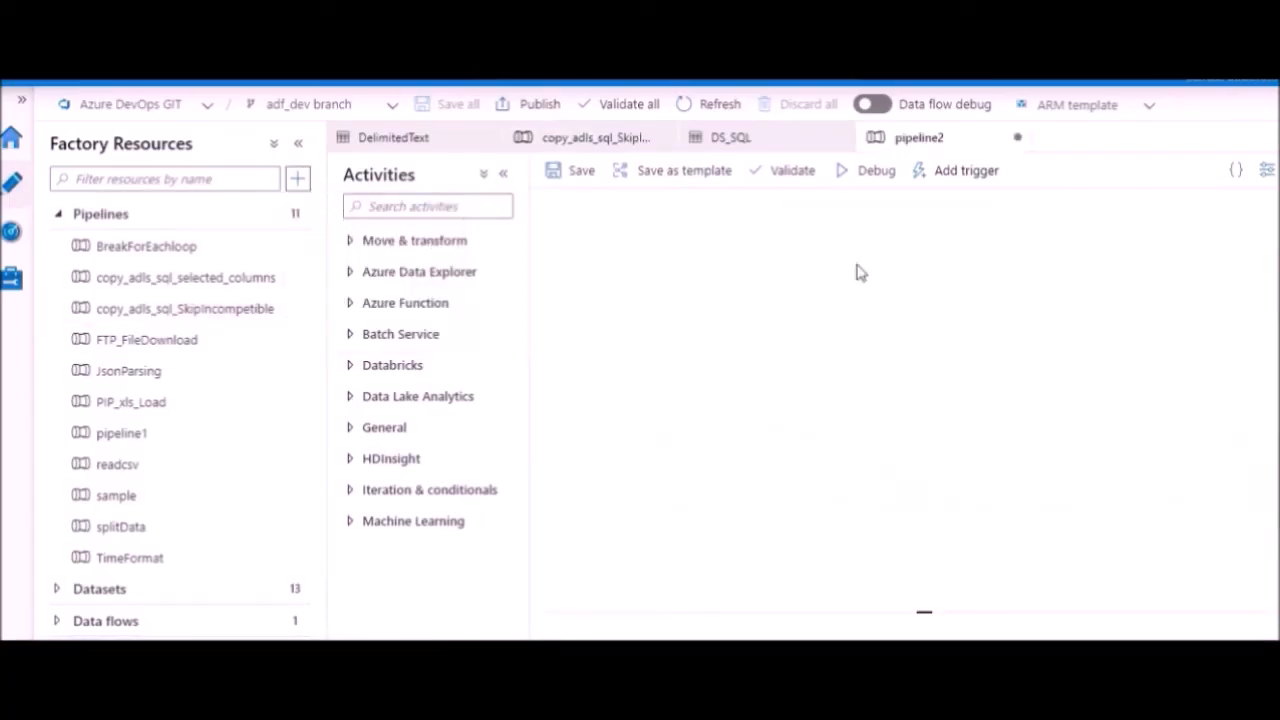
left_click(1265, 172)
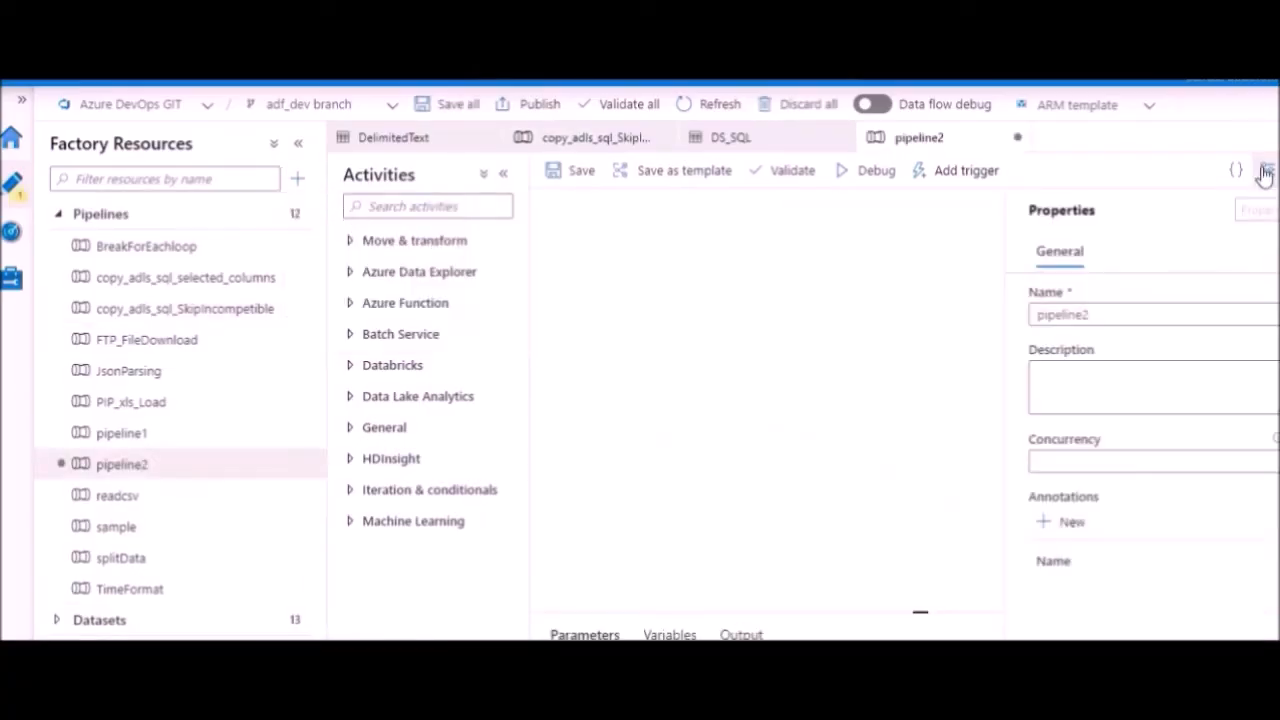
left_click(1106, 318)
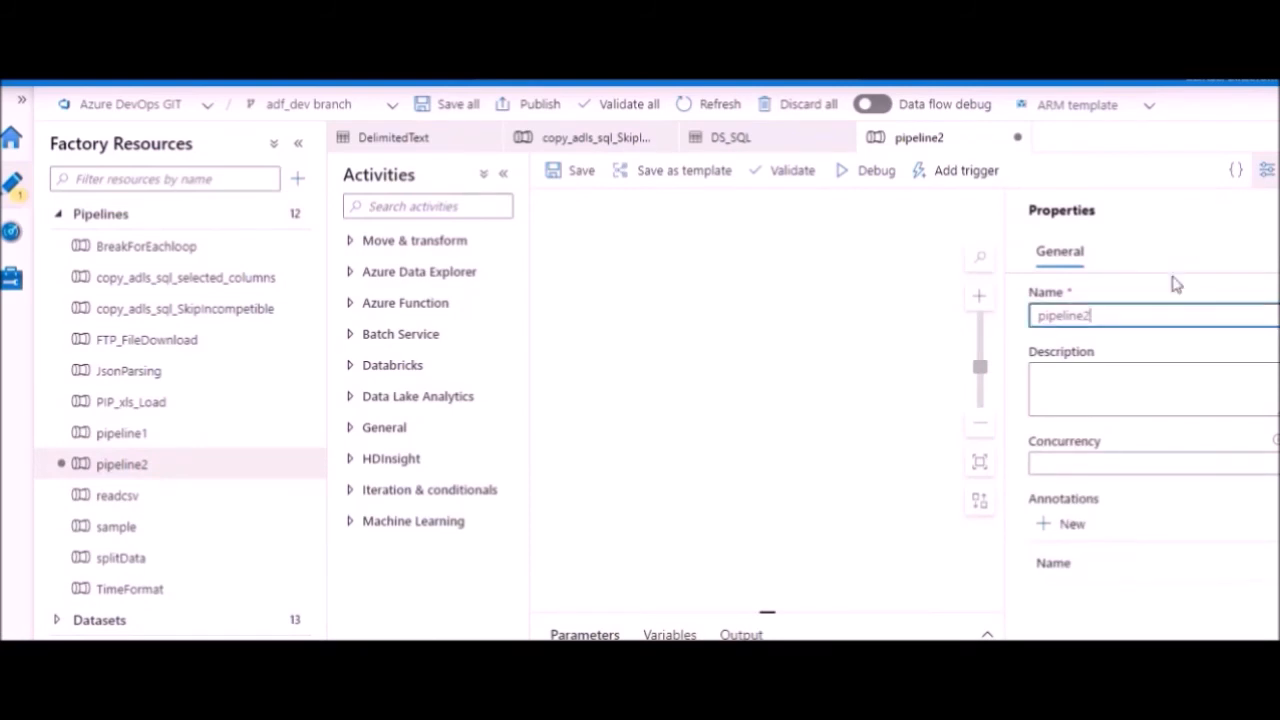
left_click(1268, 175)
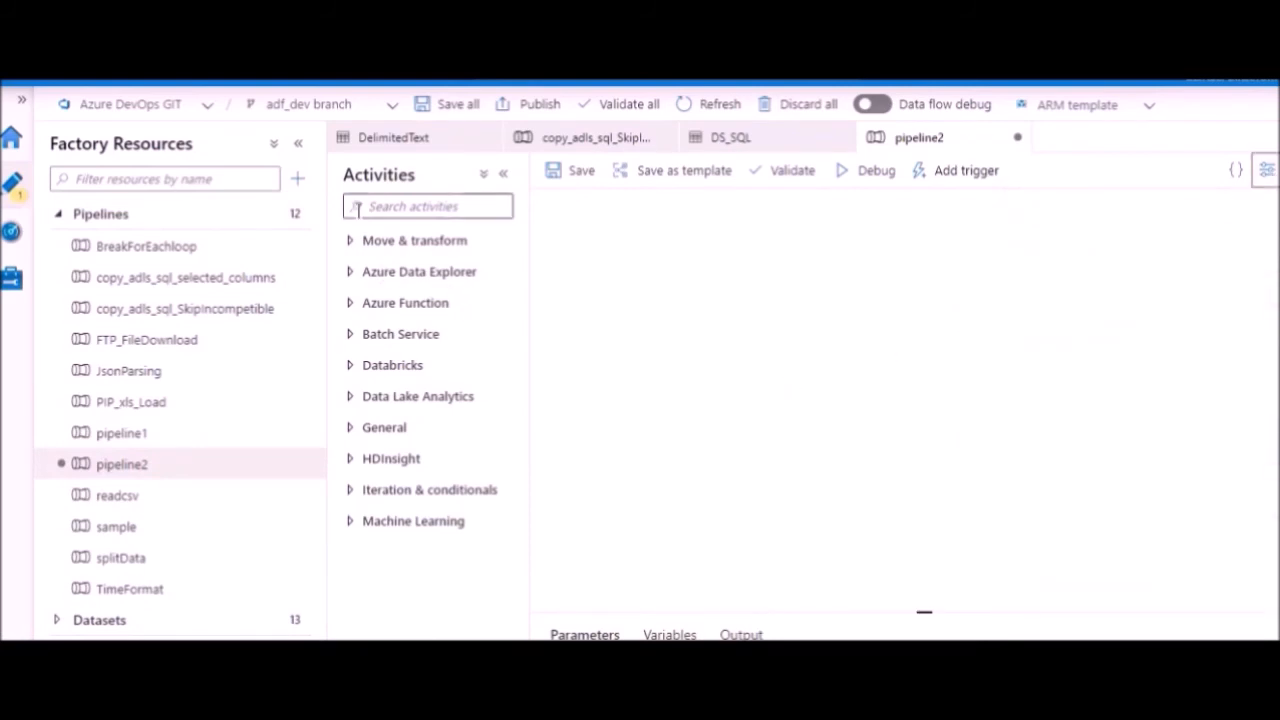
- Search the activities for "copy", add a Copy data activity to the new pipeline's canvas and show its sink settings
left_click(387, 207)
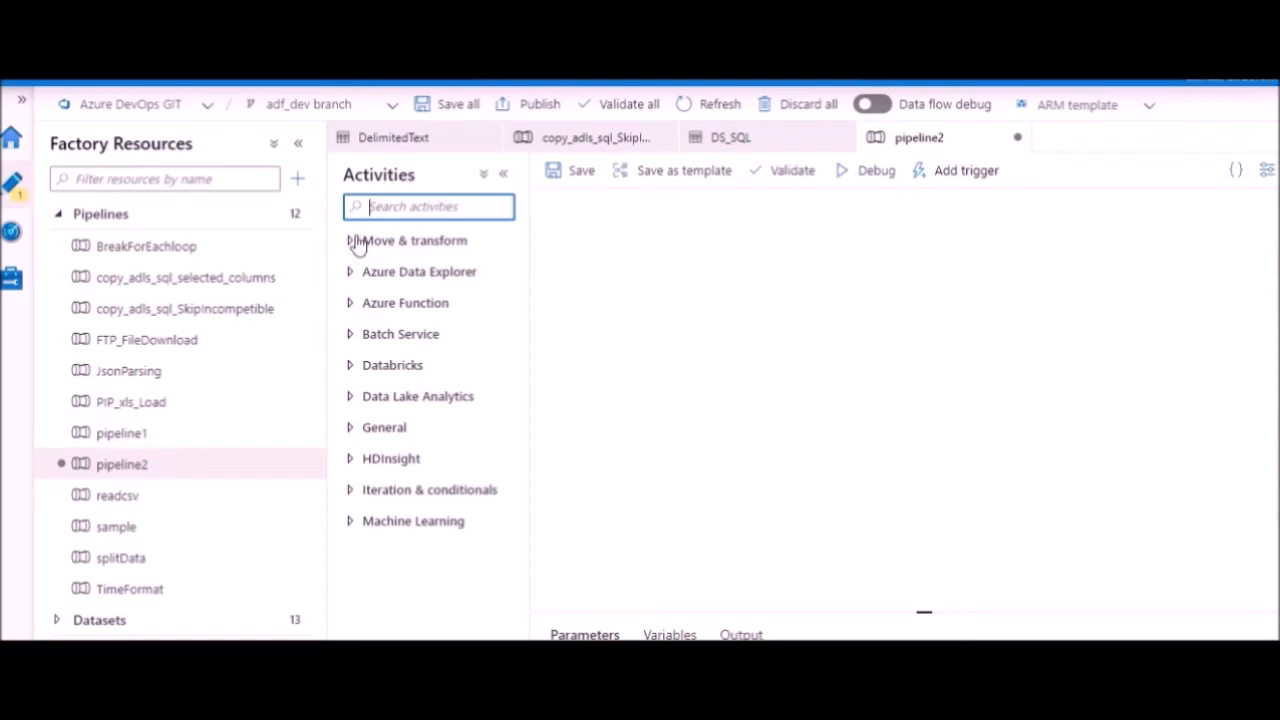
type("copy")
left_click_drag(380, 283, 672, 322)
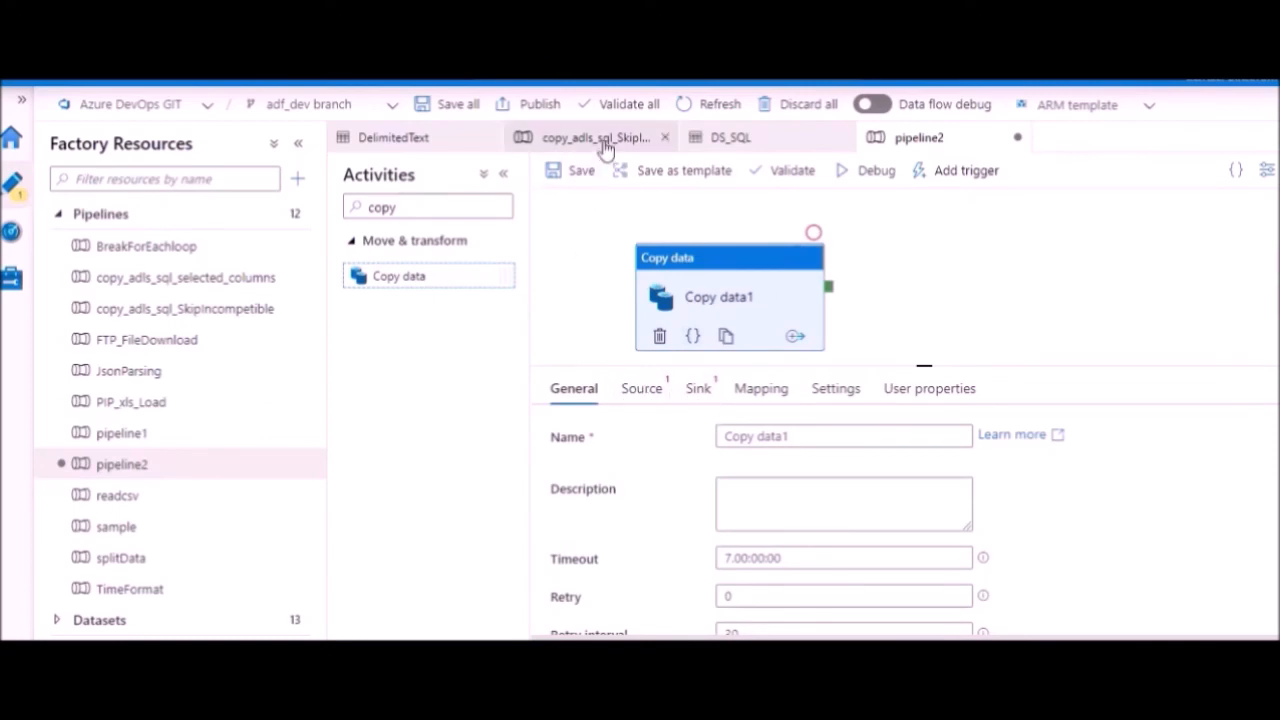
left_click(697, 389)
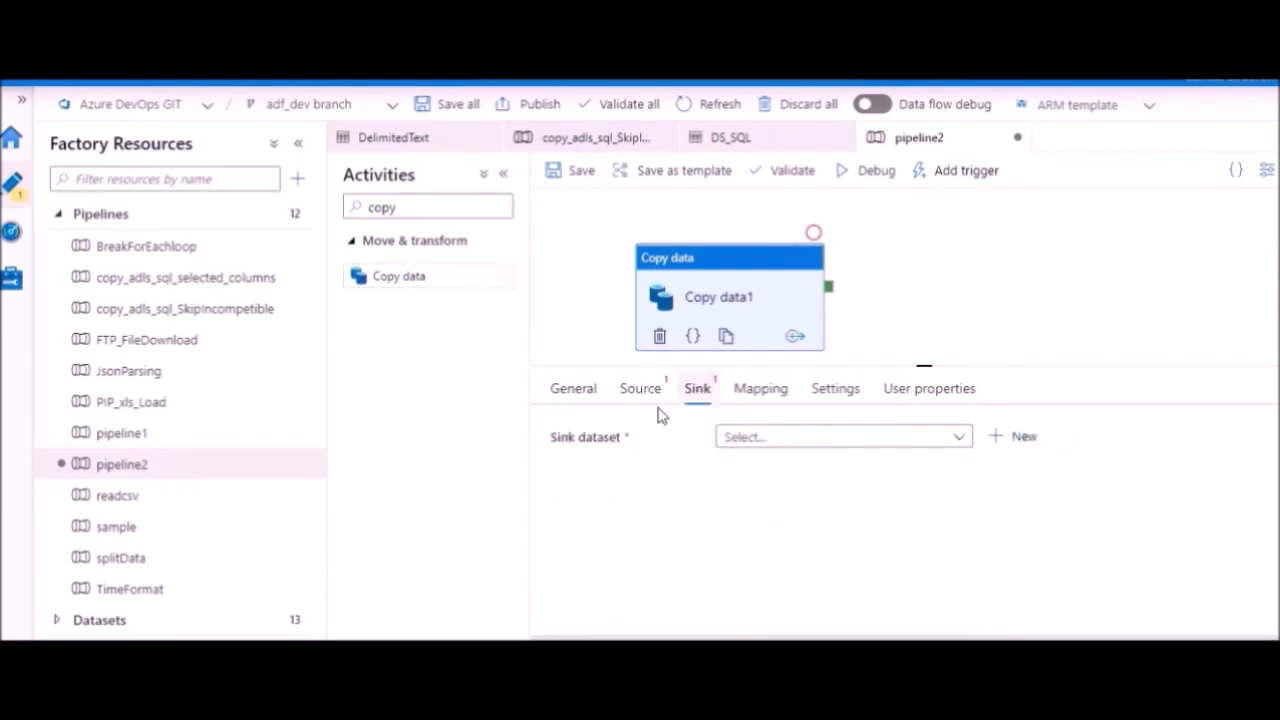
- Return to the copy_adls_sql_SkipIncompetible pipeline and view the Copy ADLS to SQL activity's source and sink datasets
left_click(614, 140)
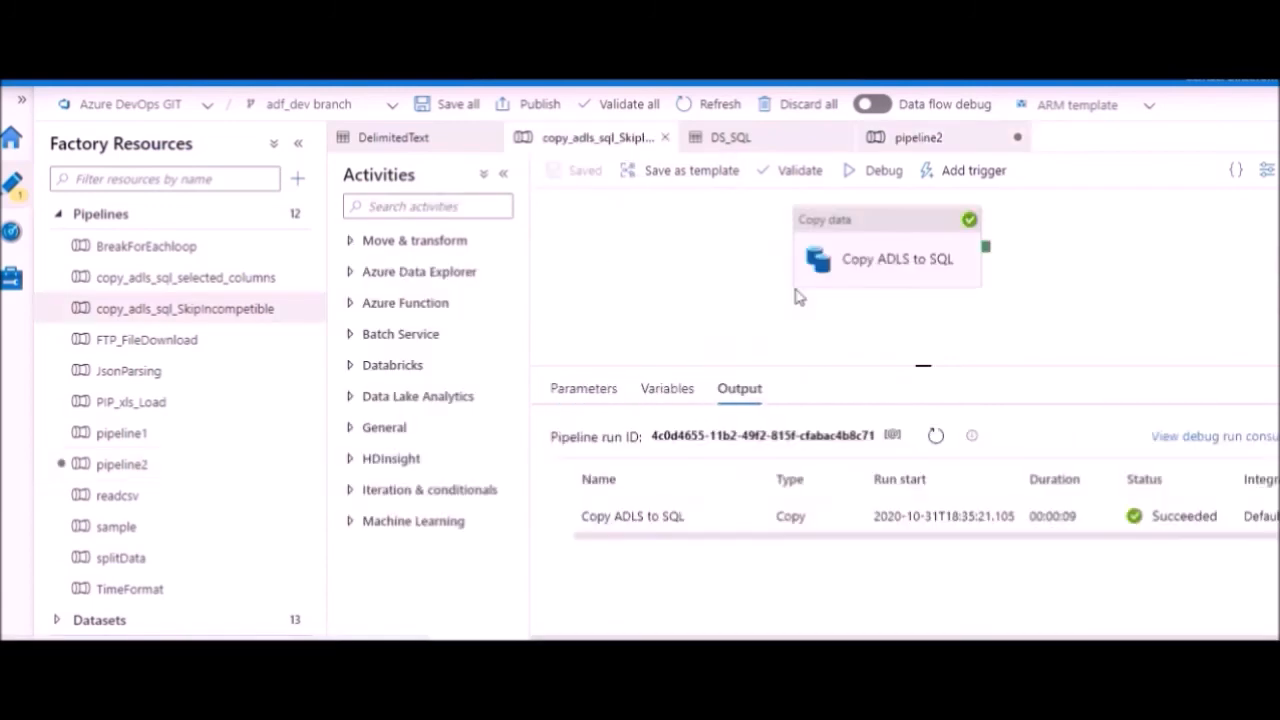
left_click(874, 224)
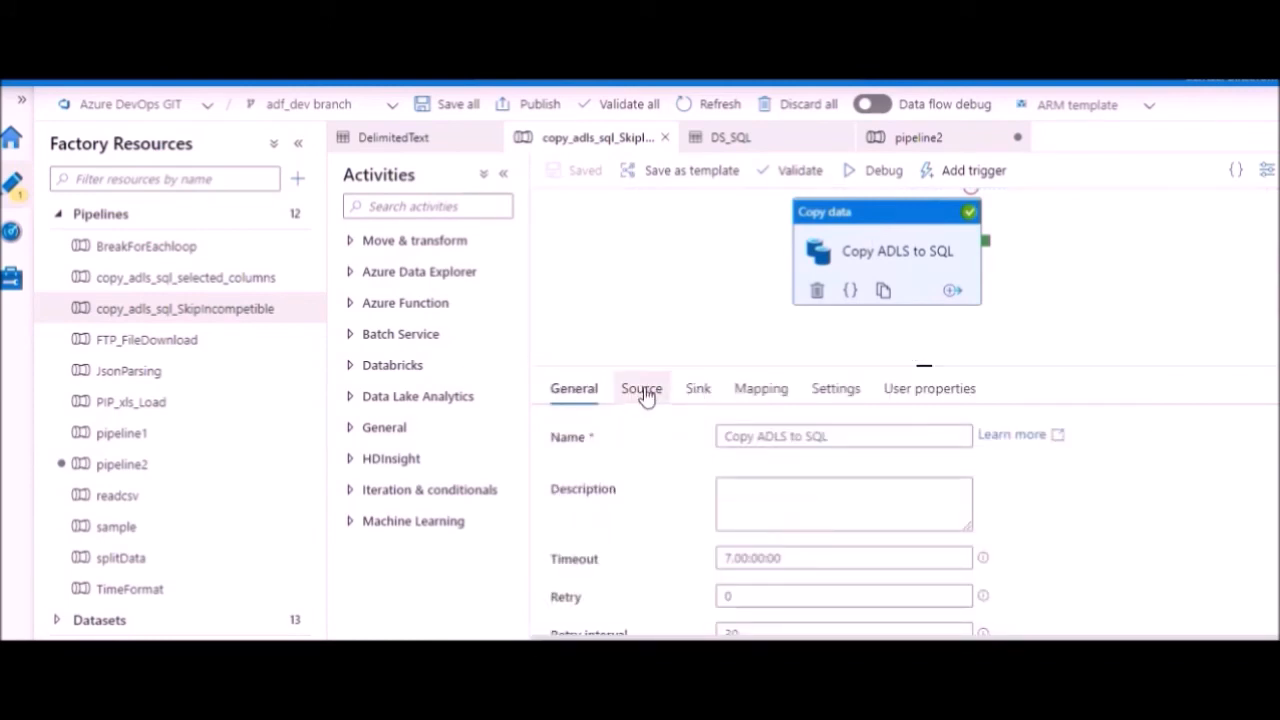
left_click(644, 392)
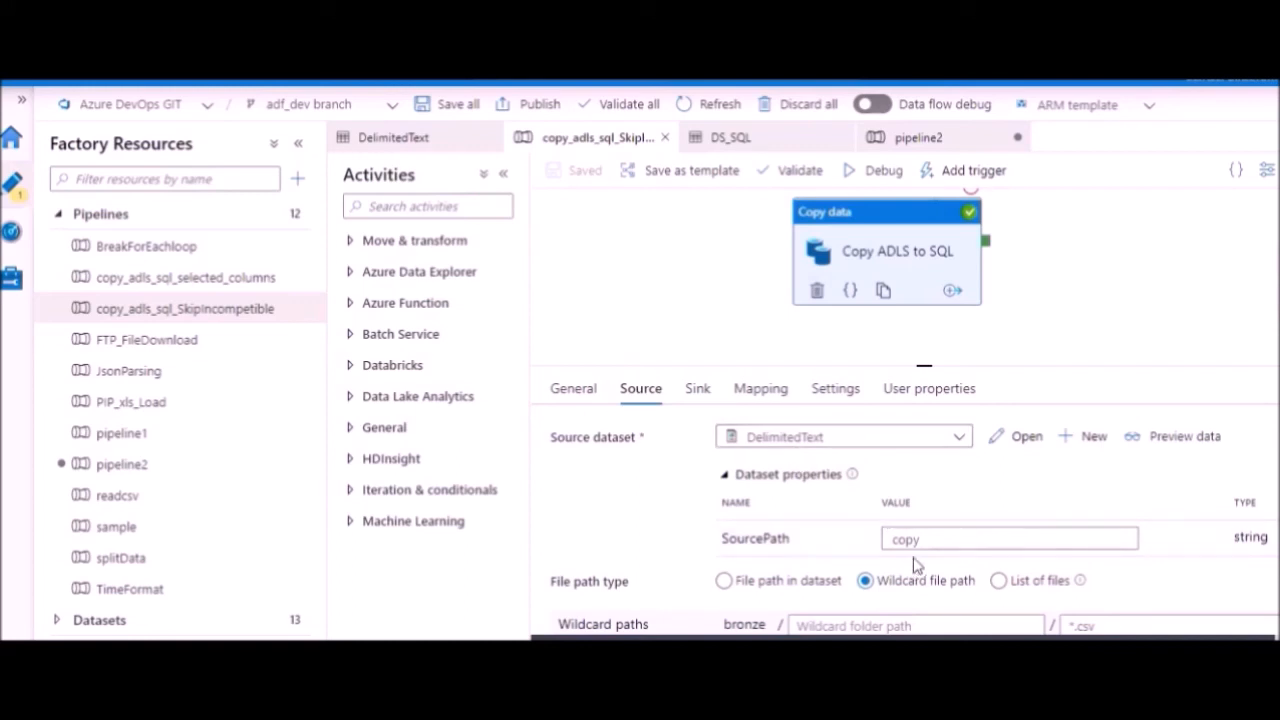
left_click(696, 398)
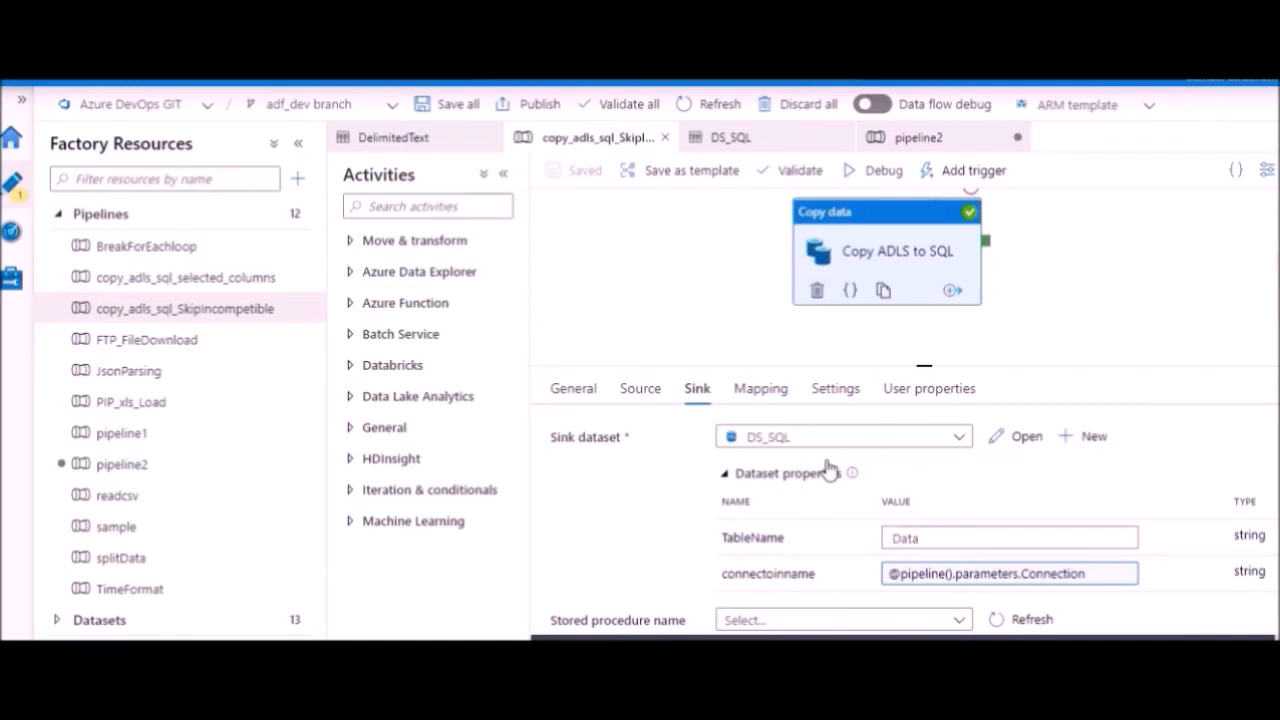
- Review the Copy ADLS to SQL activity's source options, enlarge the settings area and return to its sink settings
left_click(648, 395)
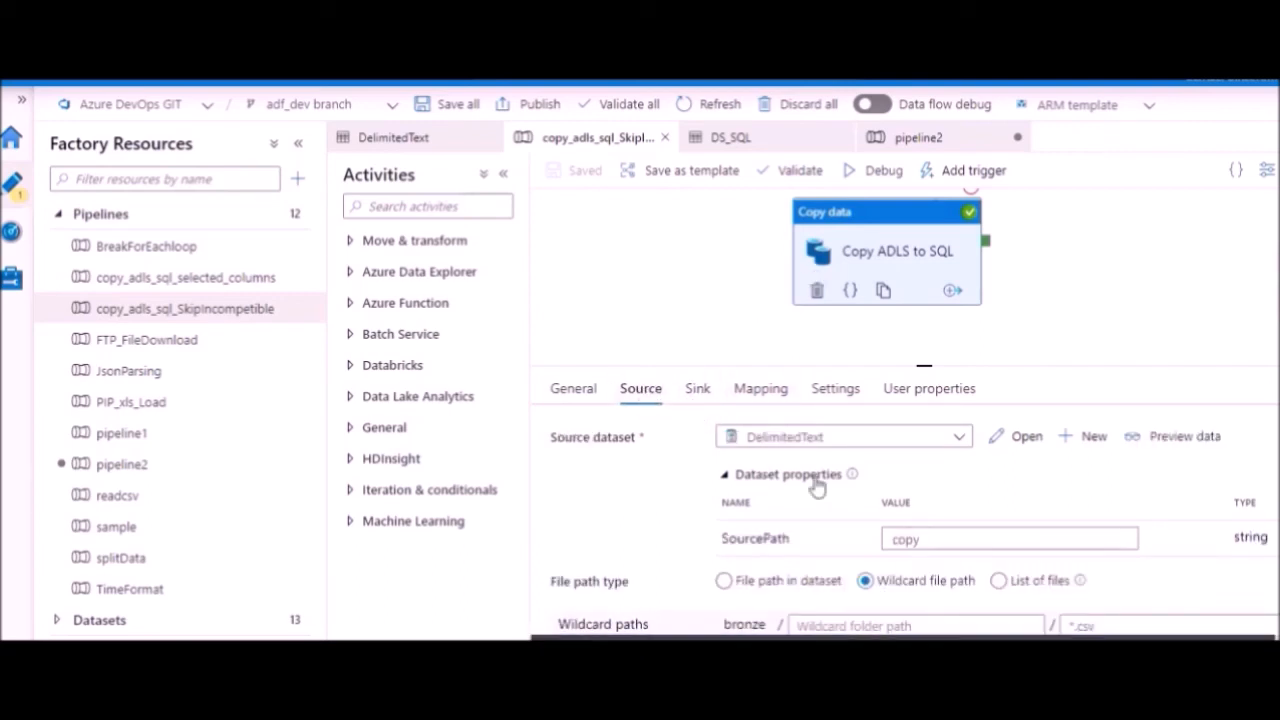
scroll(922, 533, "down", 5)
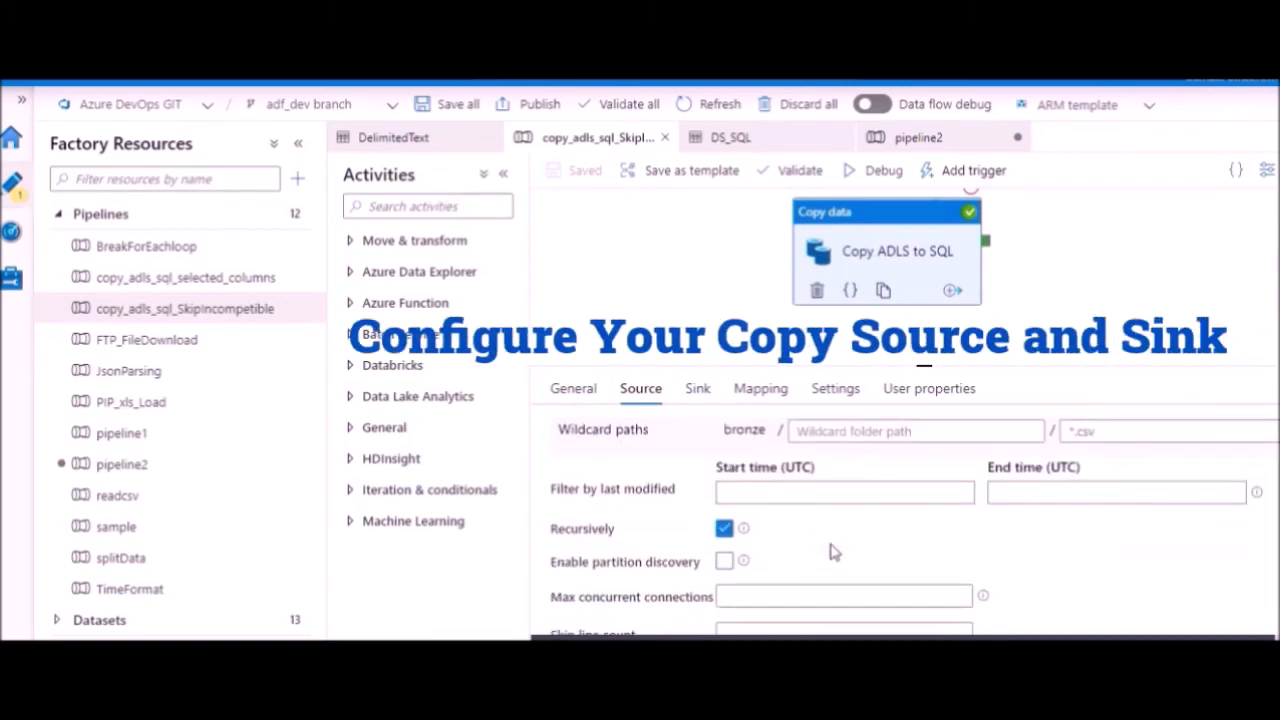
left_click(831, 543)
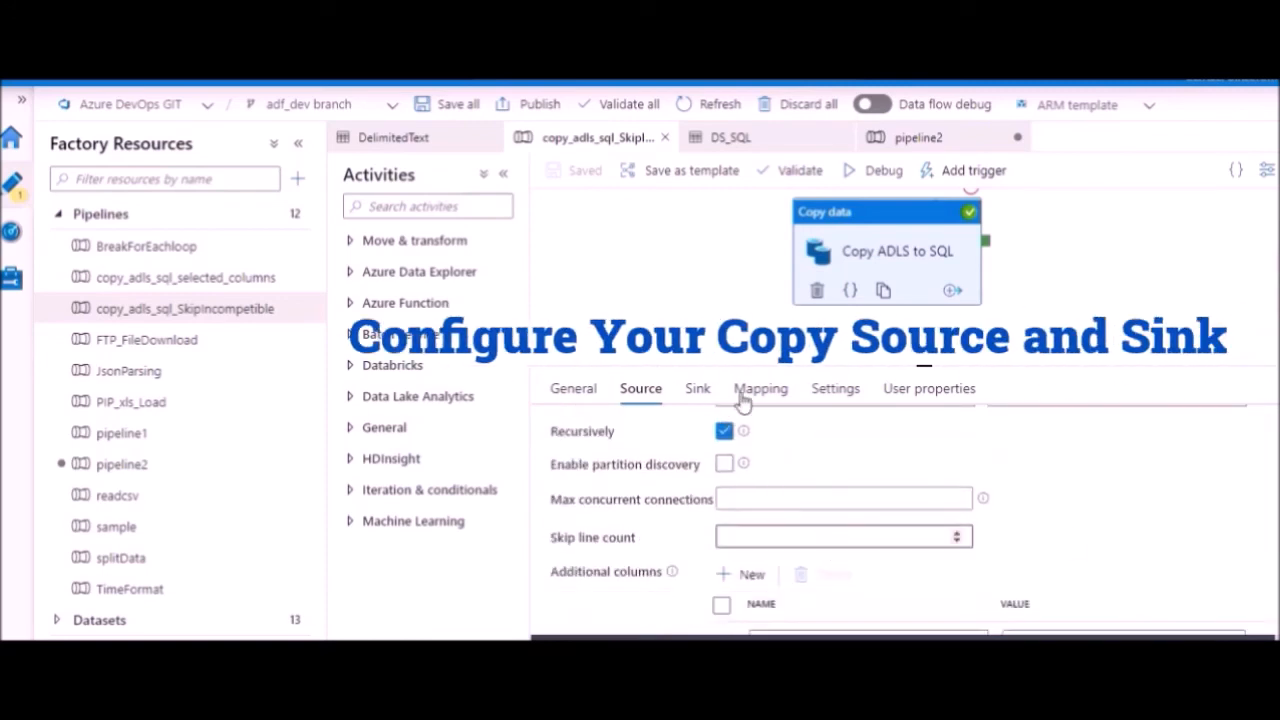
left_click_drag(920, 366, 928, 315)
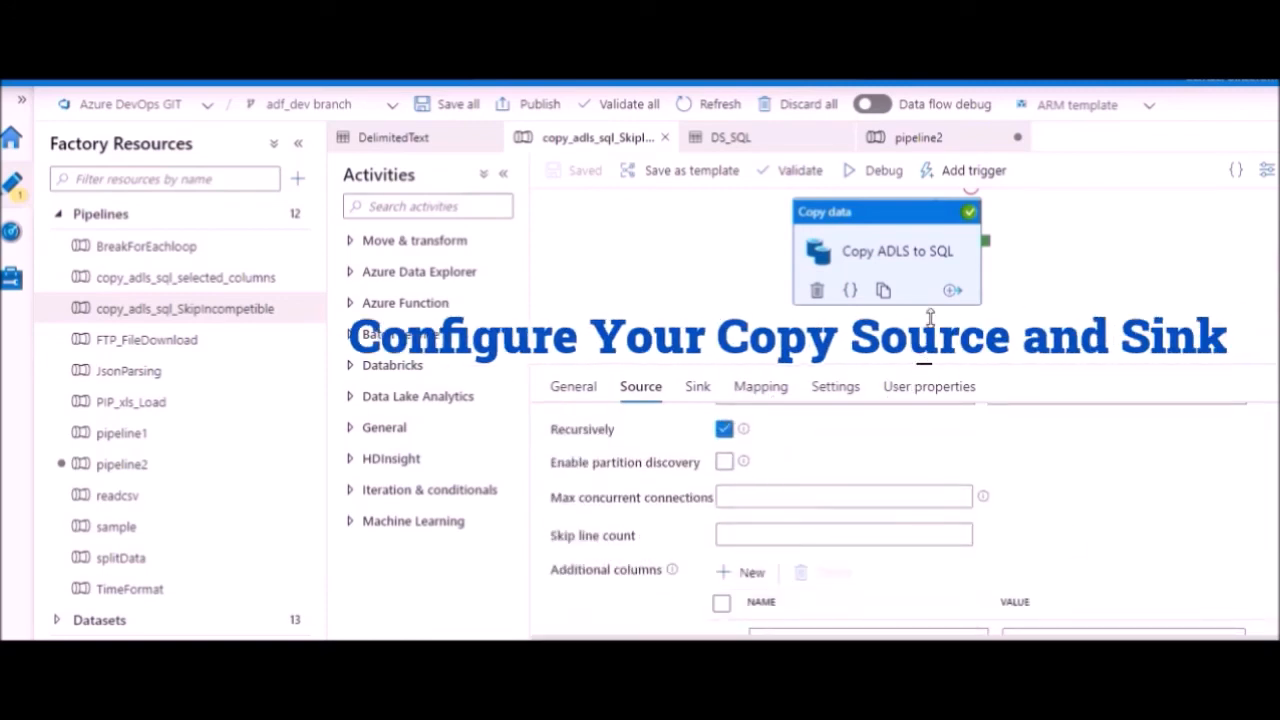
scroll(820, 503, "up", 1)
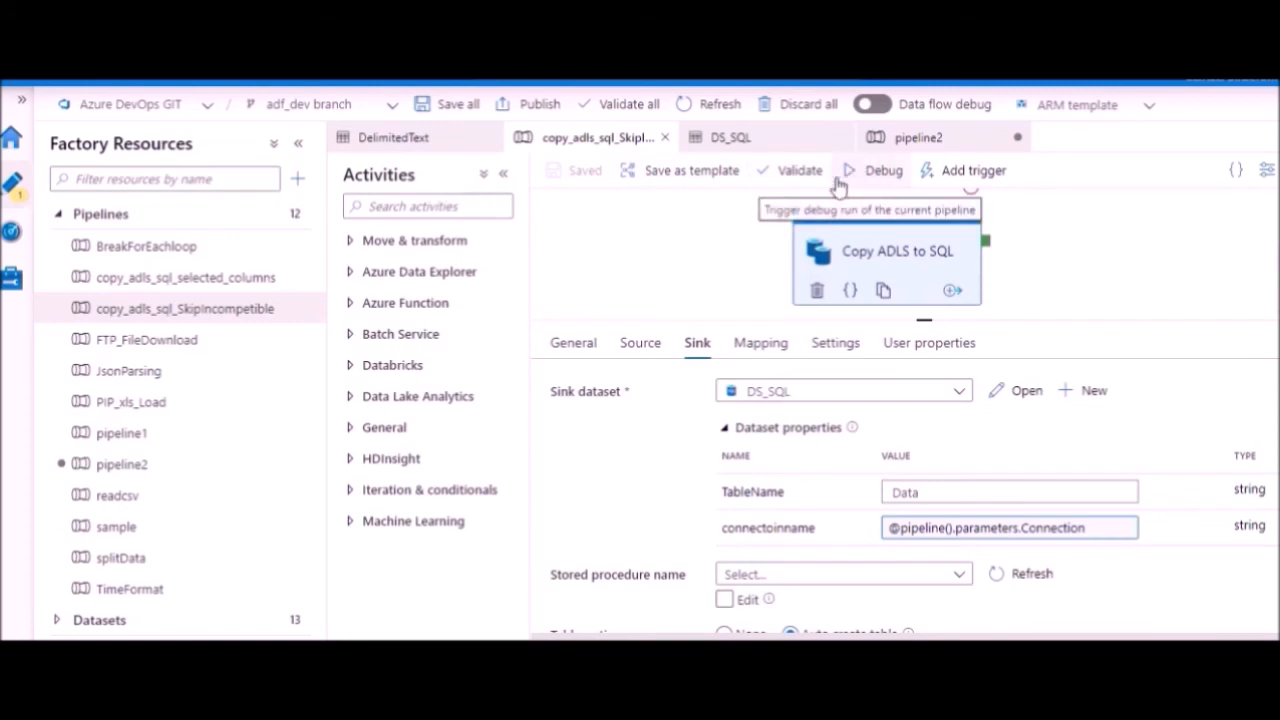
- Validate the copy_adls_sql_SkipIncompetible pipeline, close the validation output and collapse the activities list
left_click(795, 176)
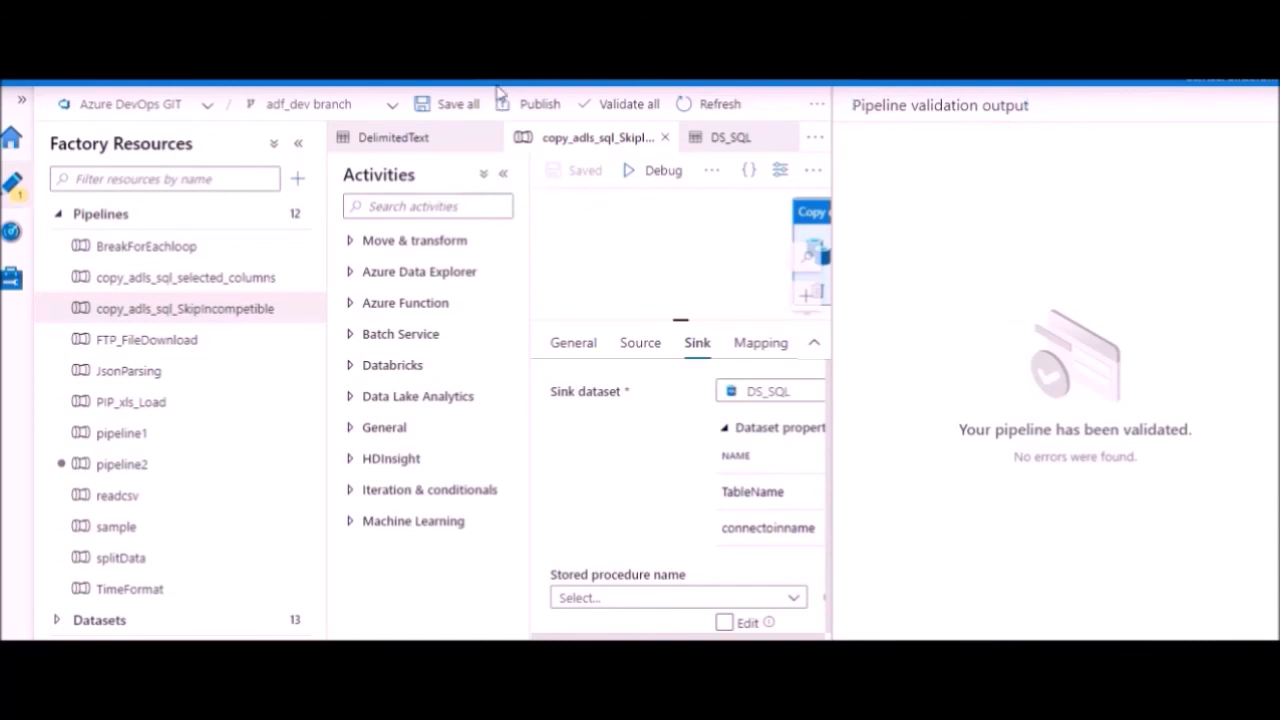
left_click(1270, 105)
left_click(503, 173)
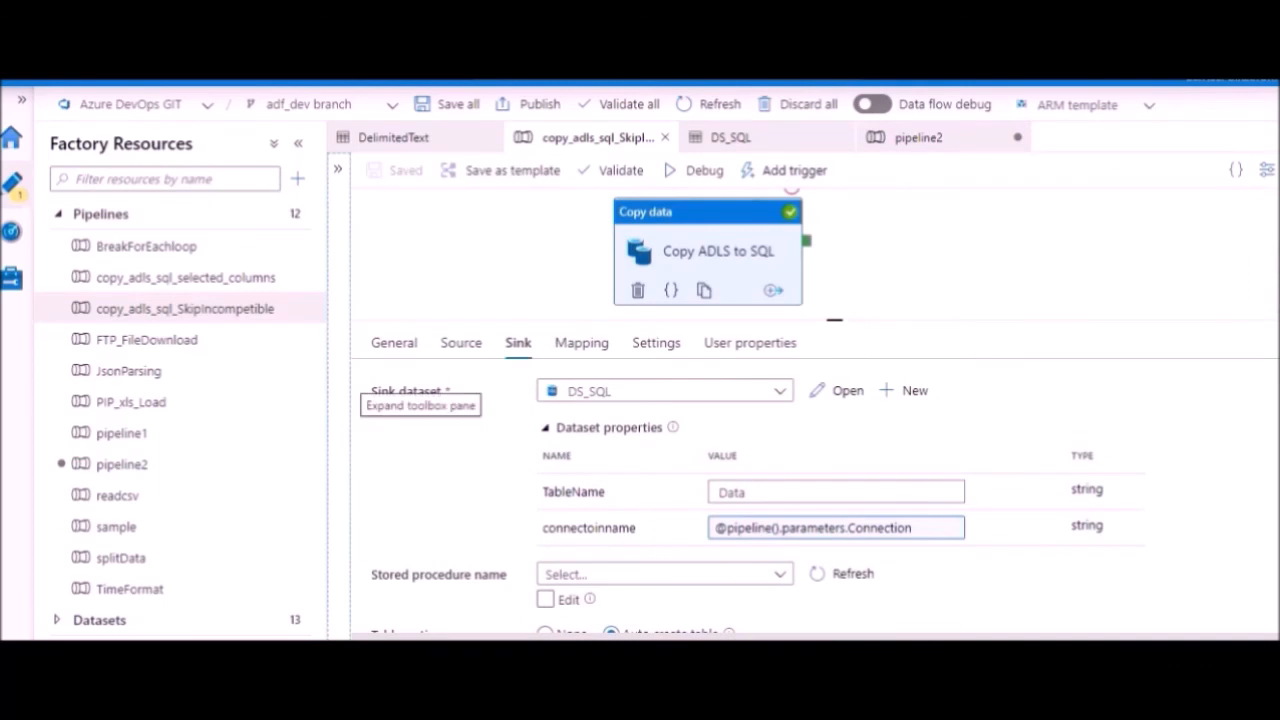
- Debug the copy_adls_sql_SkipIncompetible pipeline with the Connection parameter Sql-connectionstring1 and refresh its run status
left_click(868, 270)
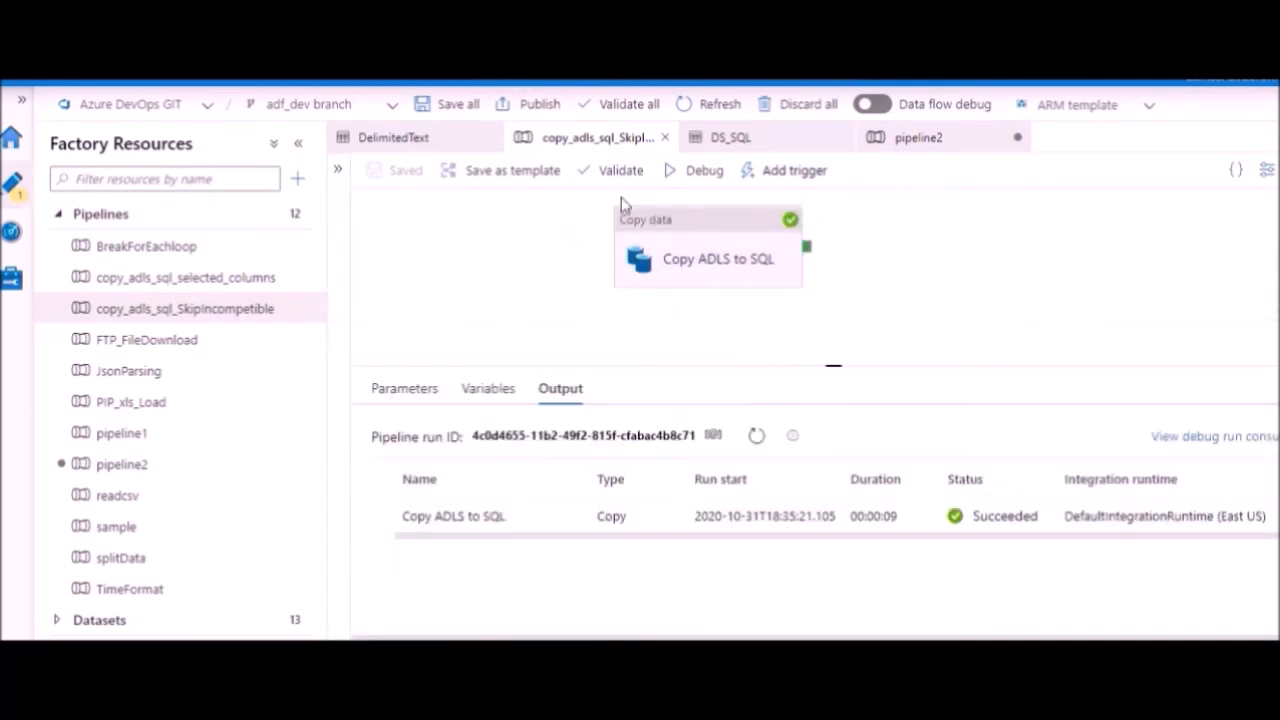
left_click(698, 172)
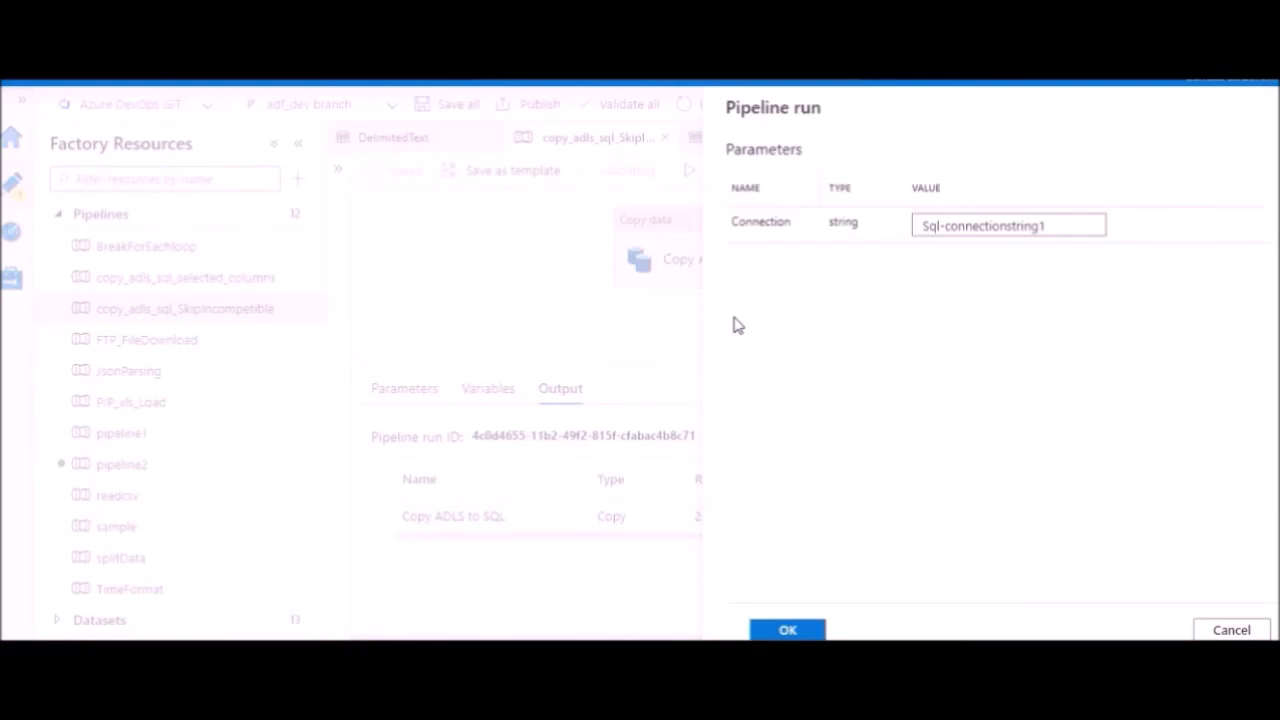
left_click(788, 628)
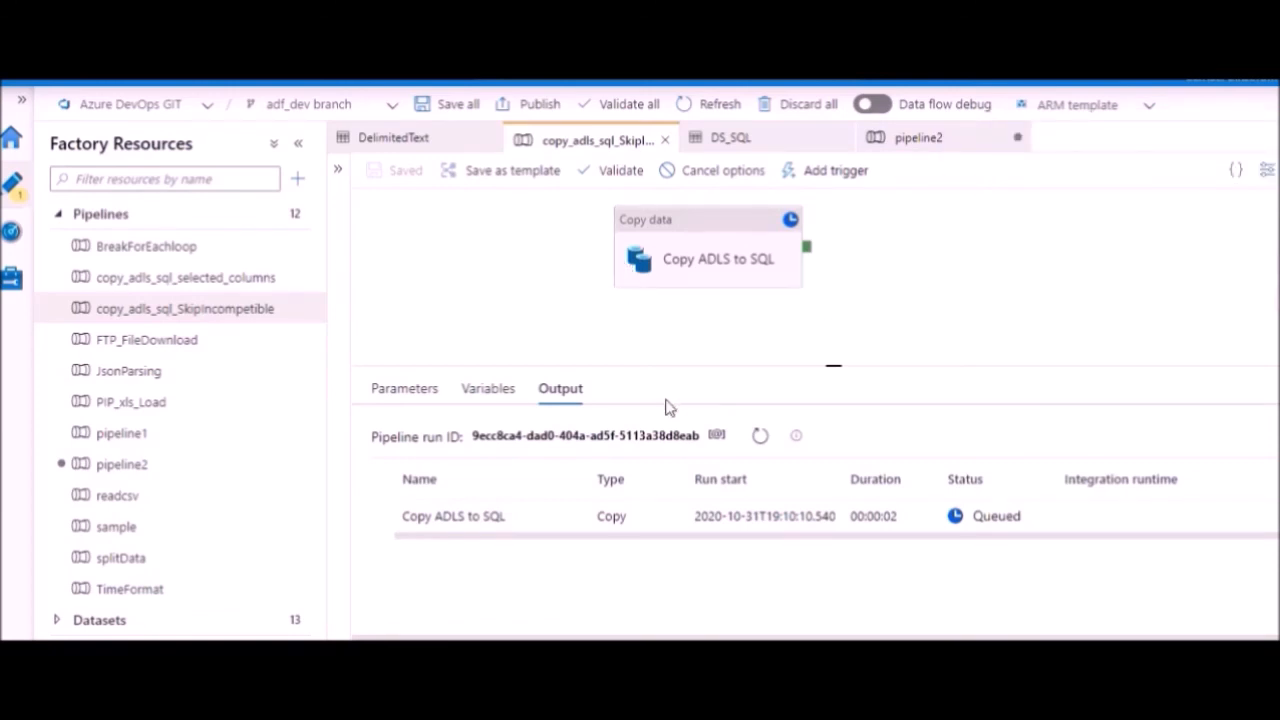
mouse_move(551, 526)
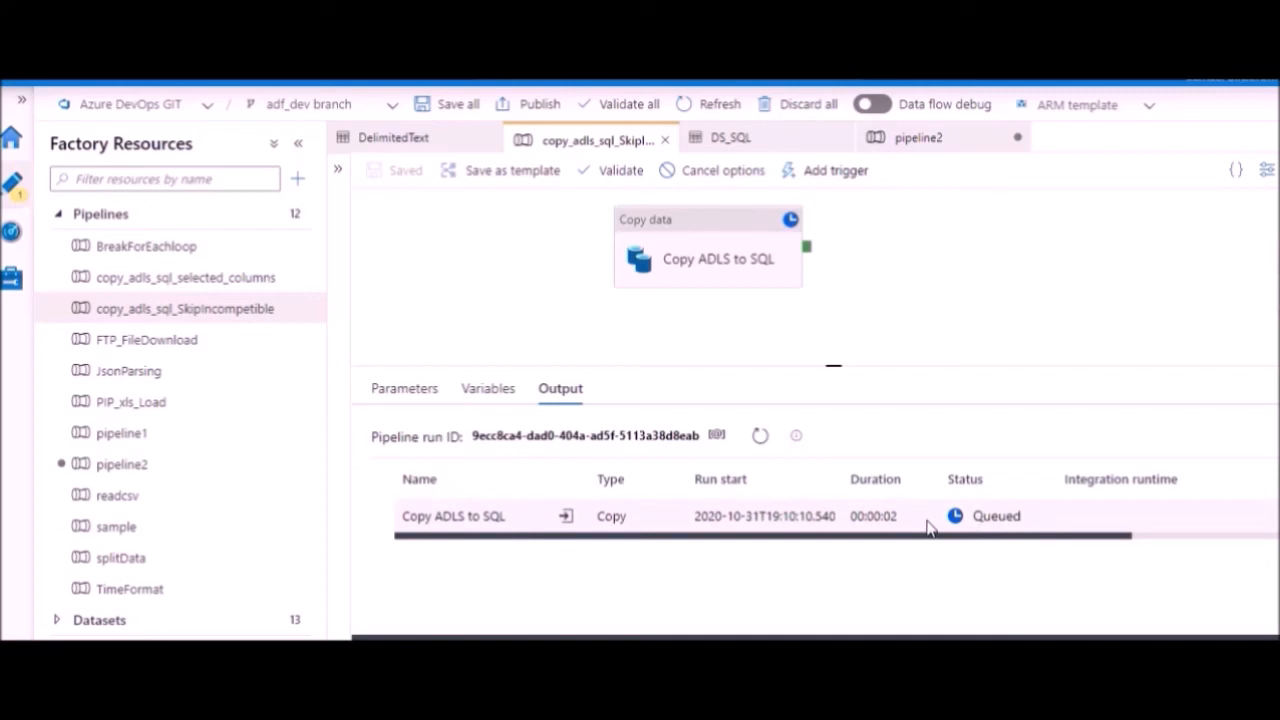
left_click(760, 436)
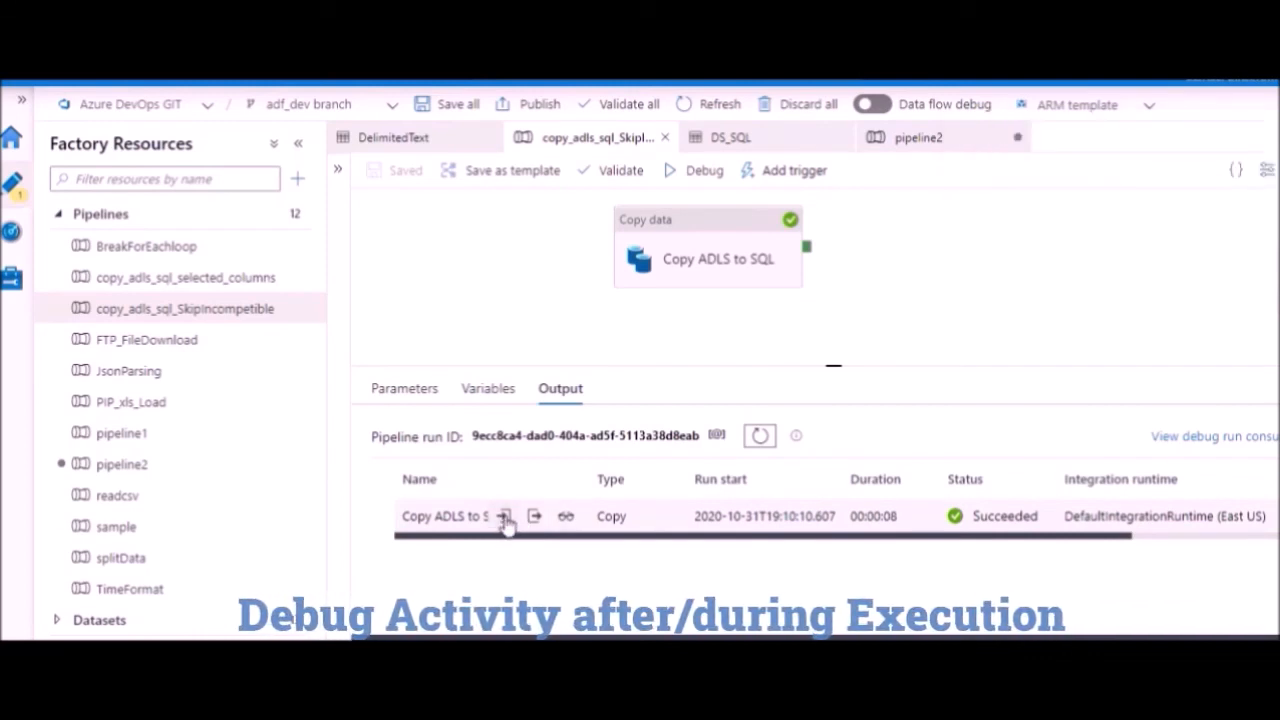
- Examine the Copy ADLS to SQL run's input JSON, including its source settings, and close it
left_click(505, 517)
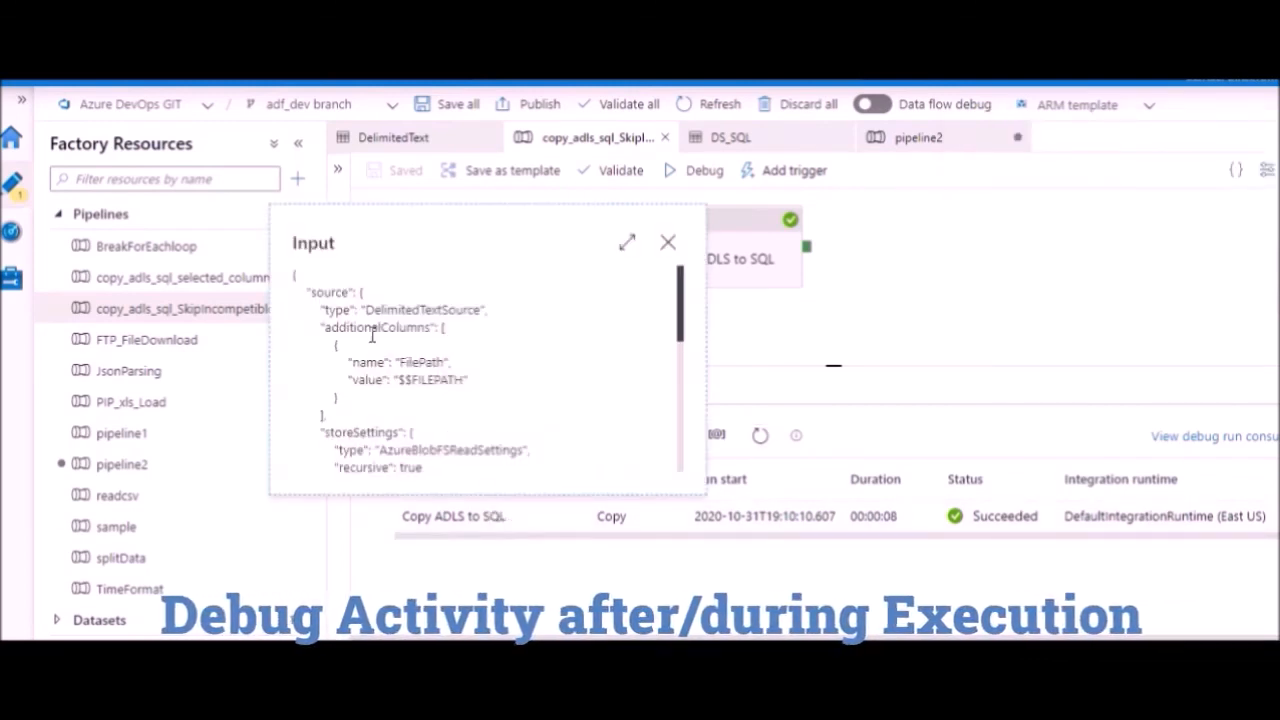
left_click_drag(361, 311, 532, 437)
left_click(669, 245)
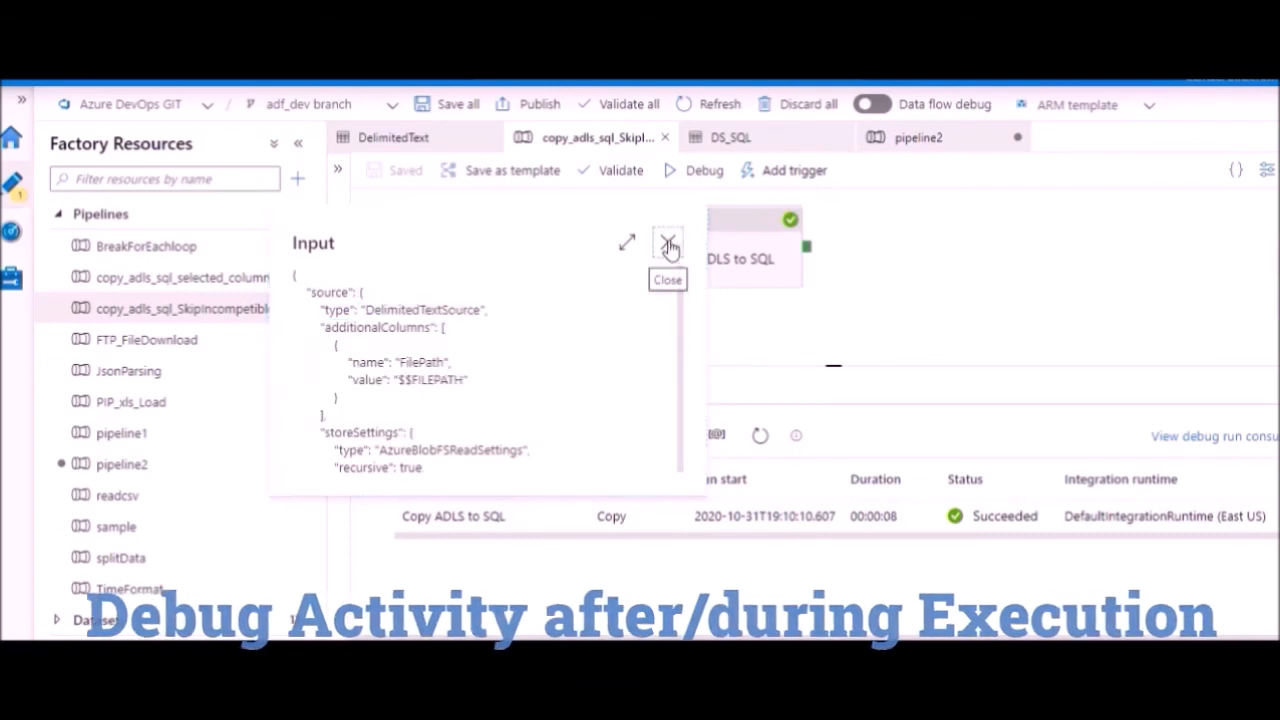
- Examine the data read, data written and copied and skipped row figures in the Copy ADLS to SQL run's output, and close it
left_click(531, 518)
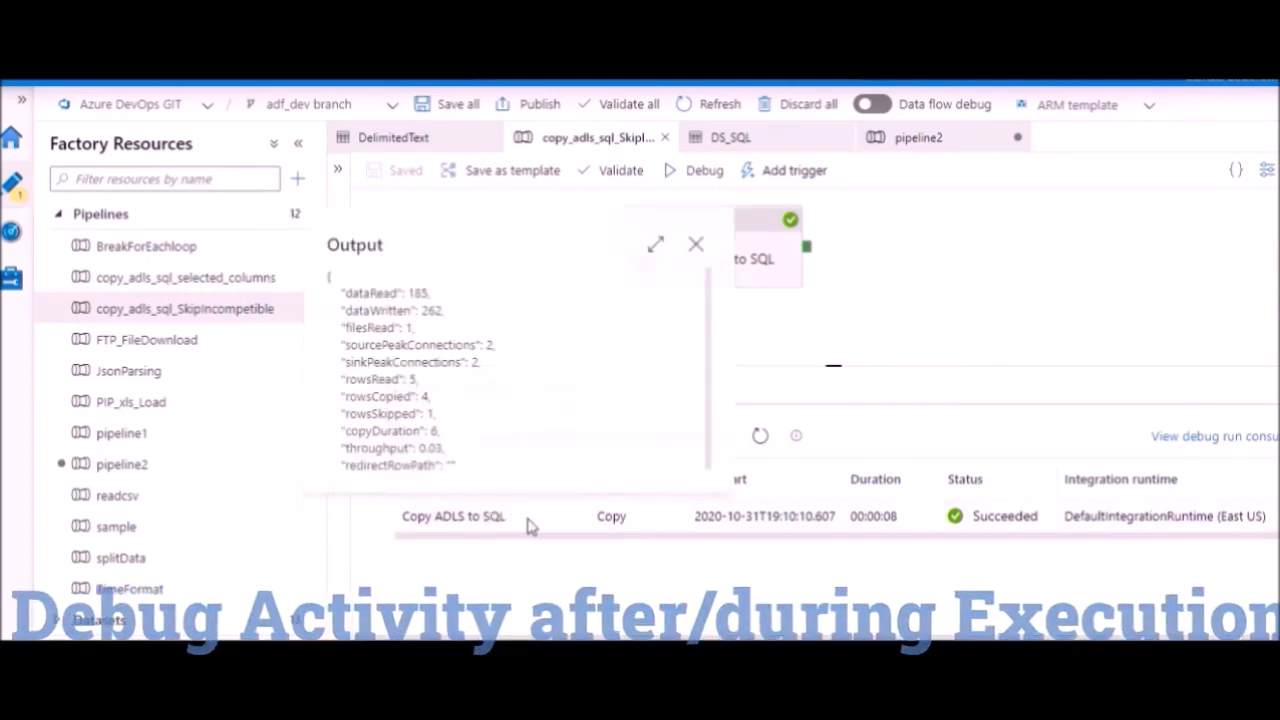
left_click_drag(430, 293, 413, 293)
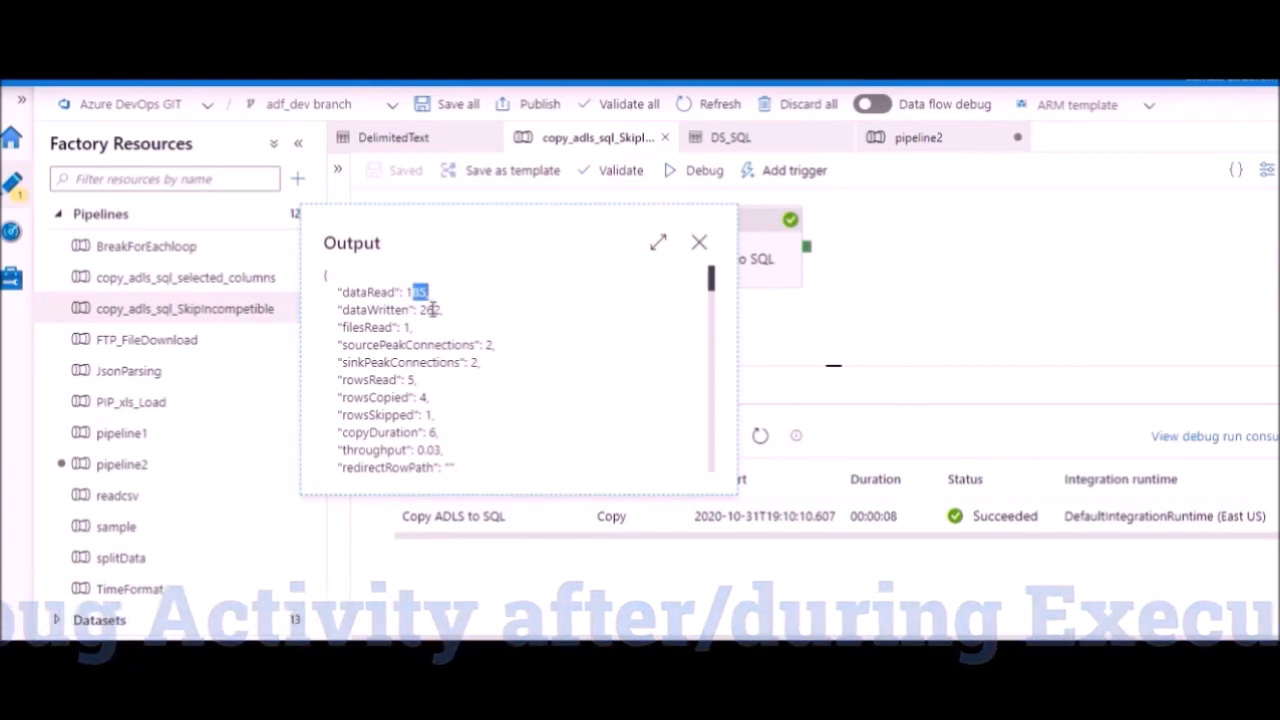
double_click(432, 310)
left_click_drag(428, 397, 485, 468)
left_click(375, 411)
left_click(466, 396)
left_click(699, 243)
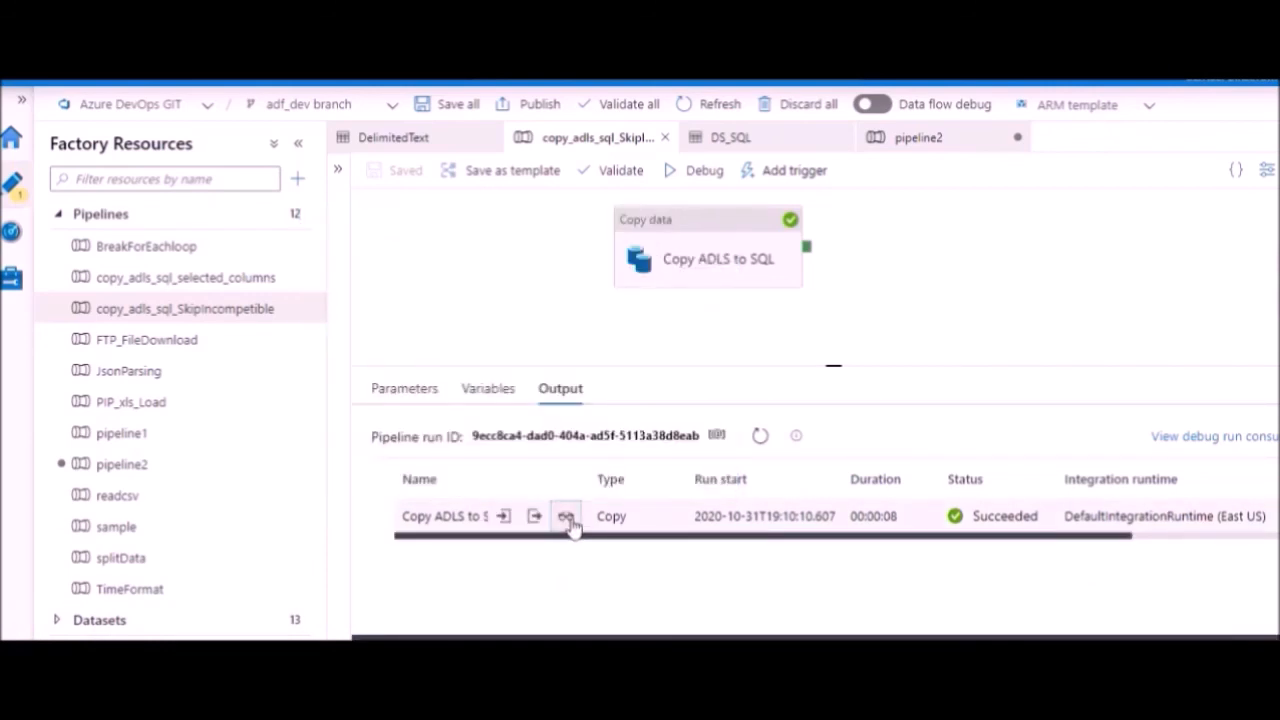
- Review the Copy ADLS to SQL run's details, from the performance tips to the copy duration breakdown, and close them
left_click(566, 517)
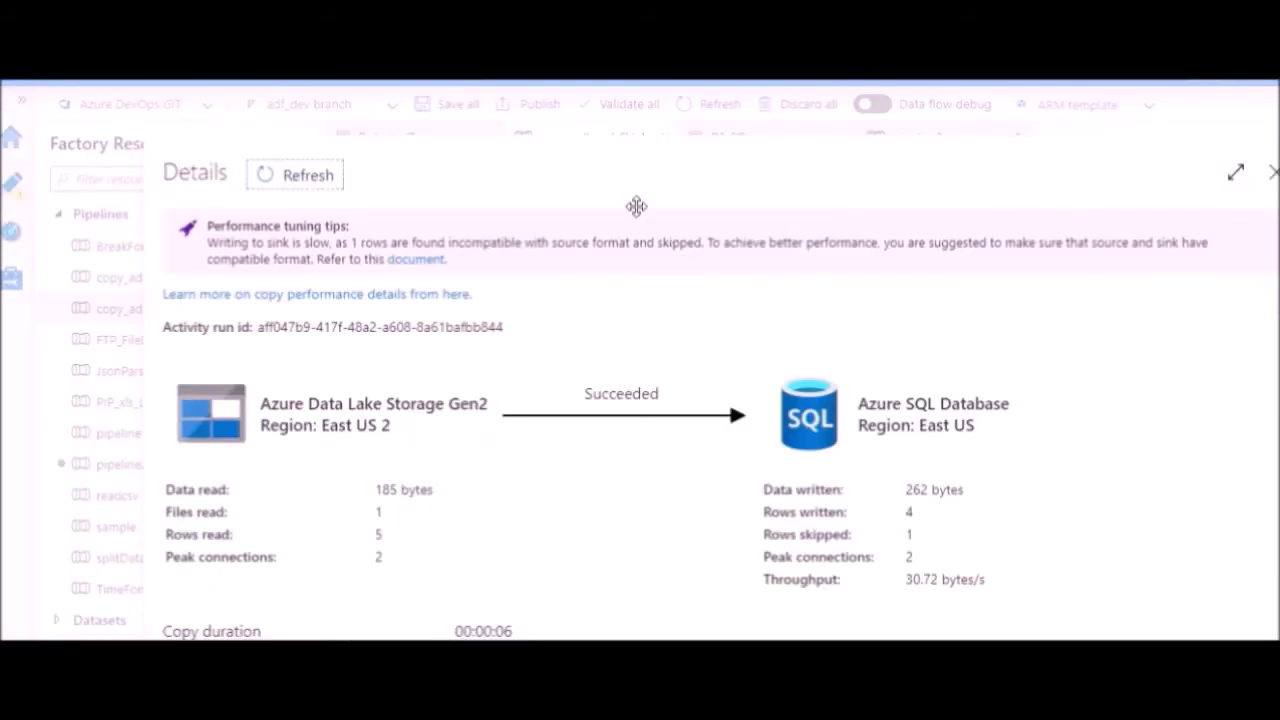
left_click_drag(592, 161, 590, 86)
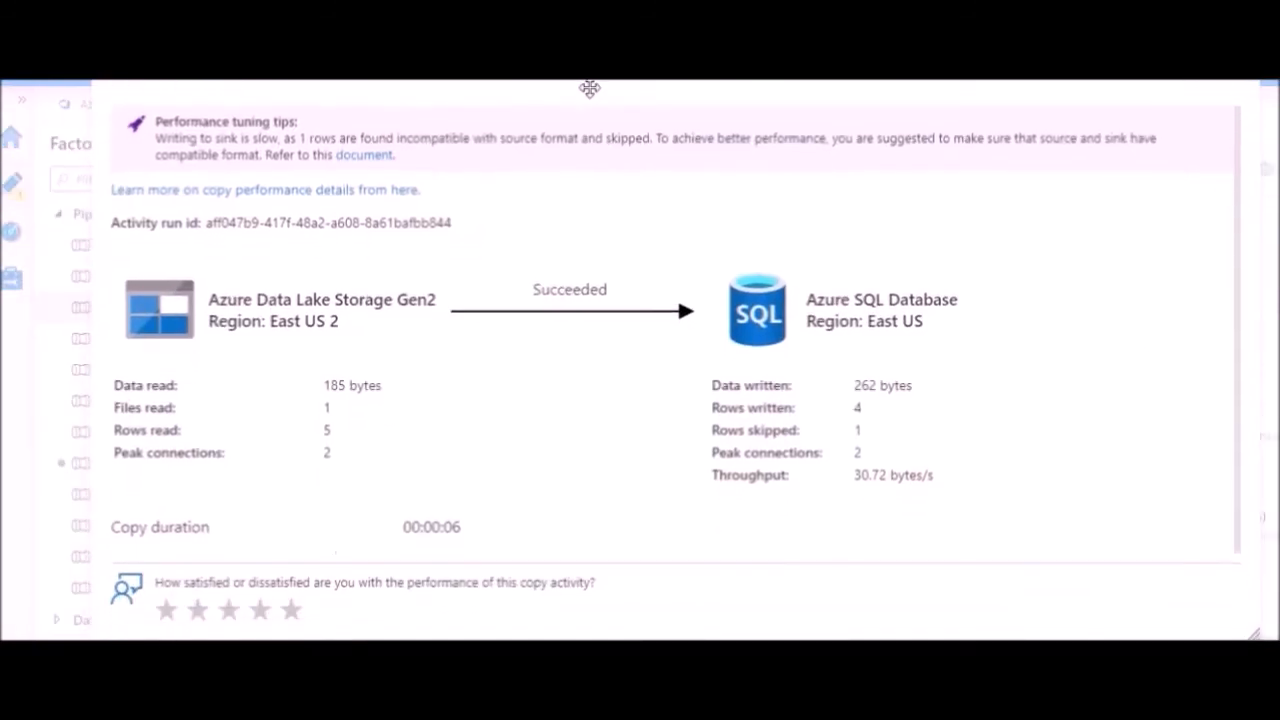
scroll(503, 423, "down", 3)
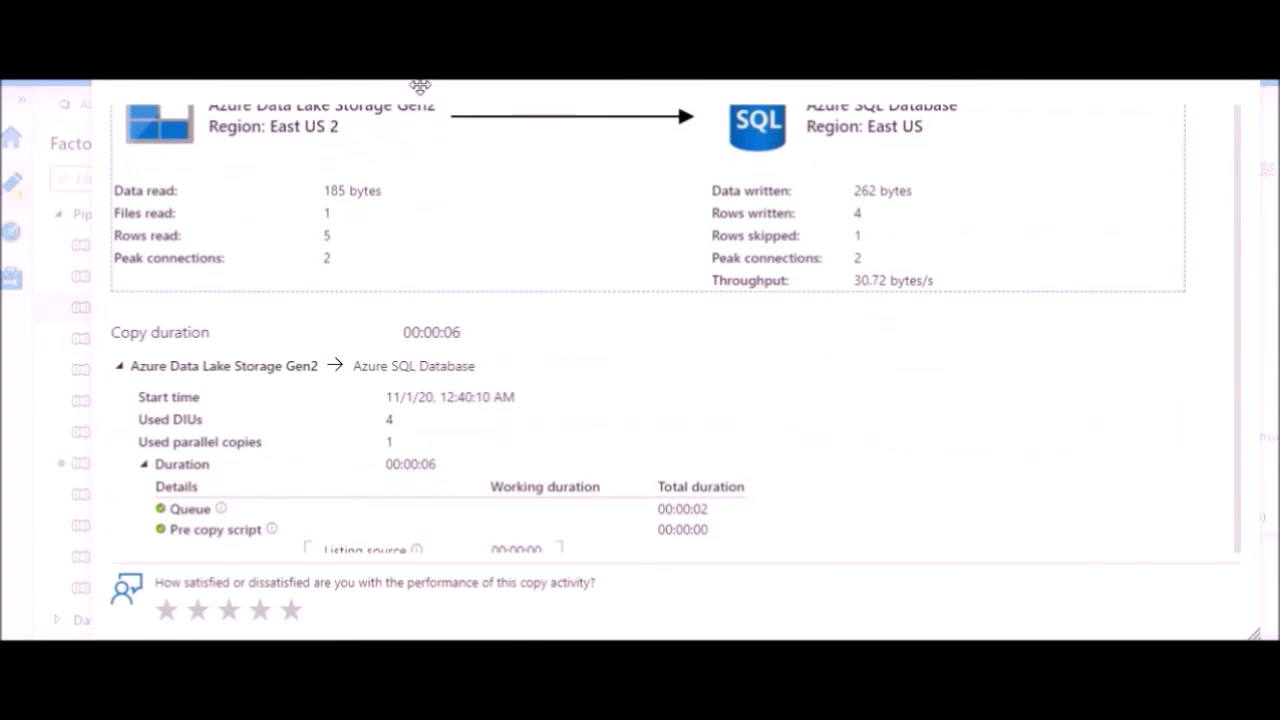
key("Escape")
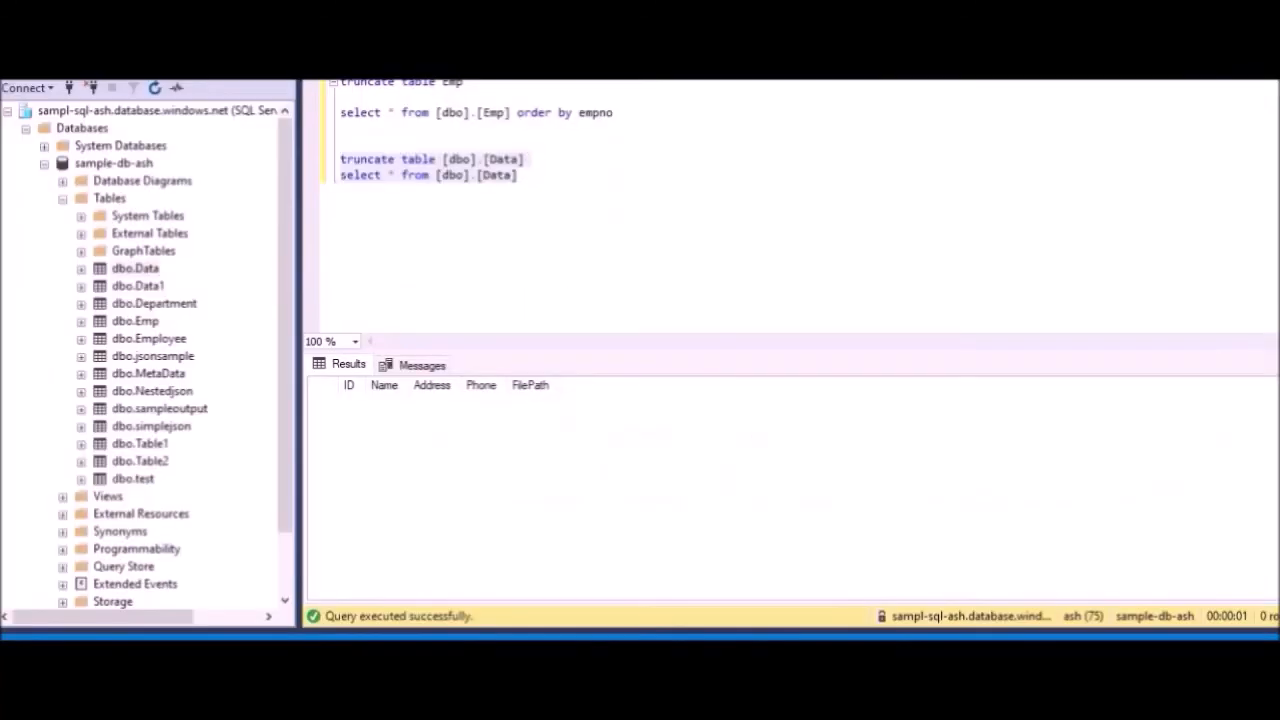
- Switch to SQL Server Management Studio, run only "select * from [dbo].[Data]" and examine the returned rows
left_click_drag(522, 180, 340, 180)
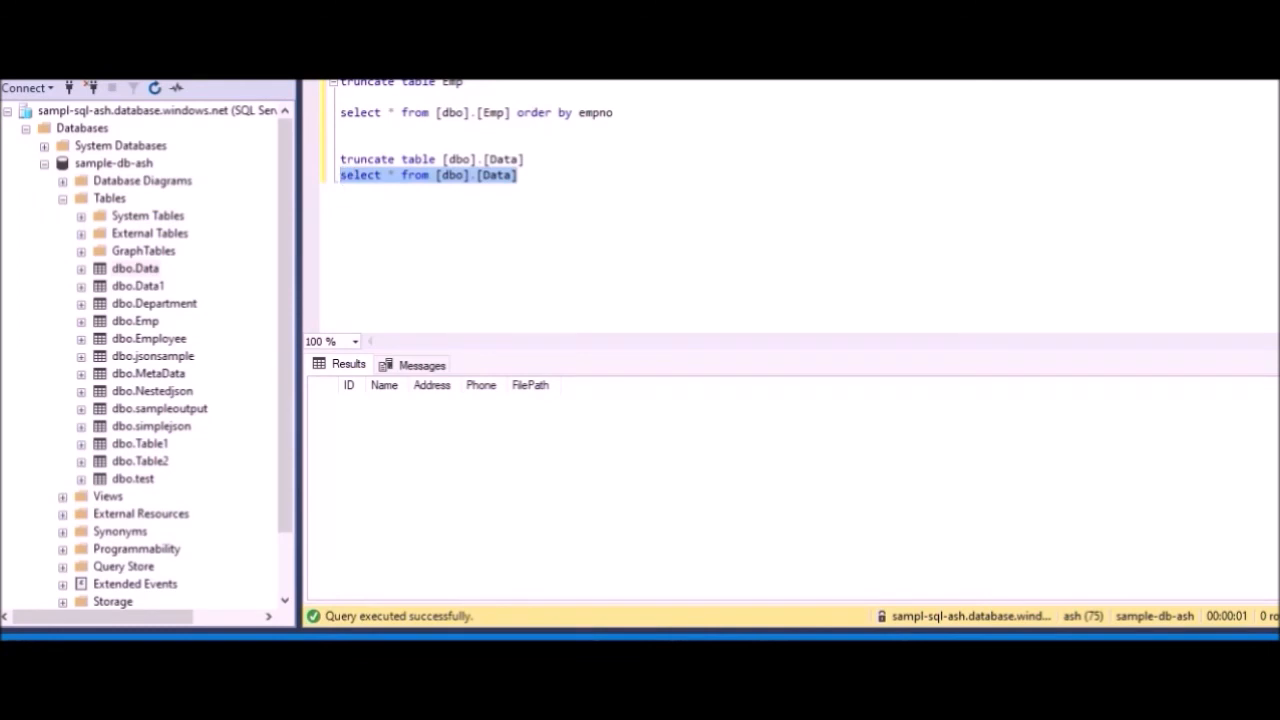
key("F5")
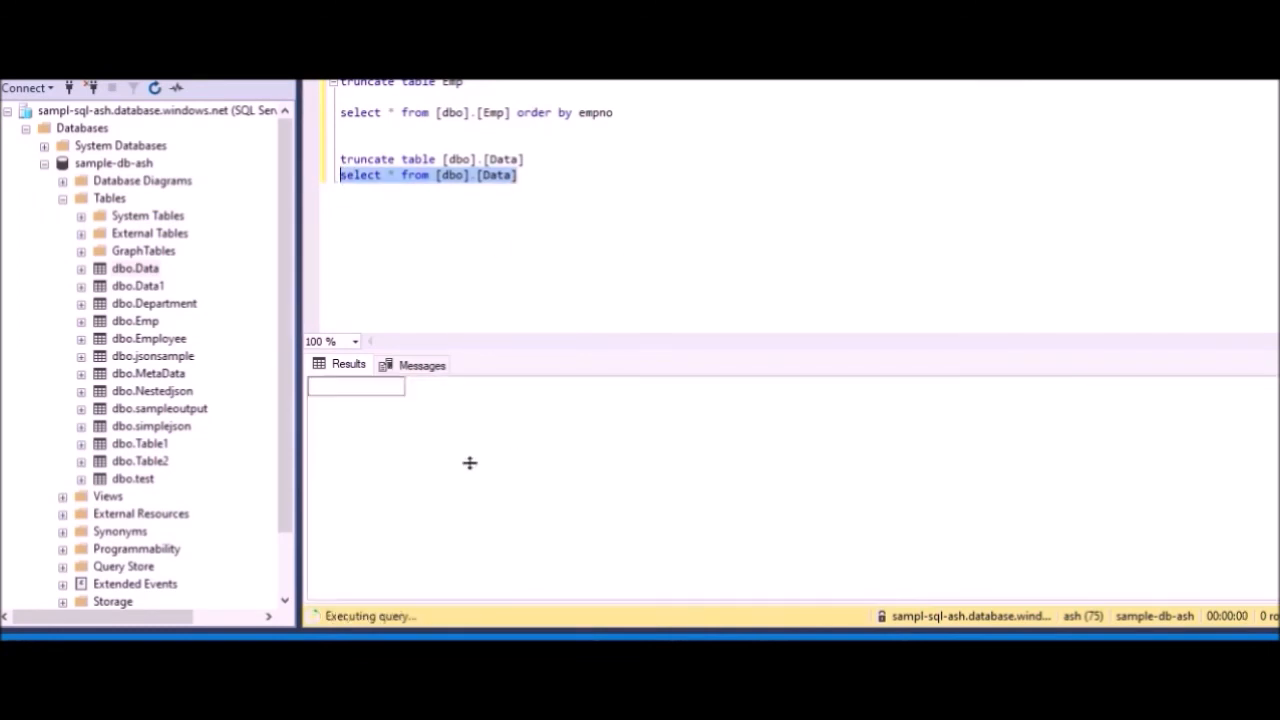
left_click_drag(348, 403, 595, 463)
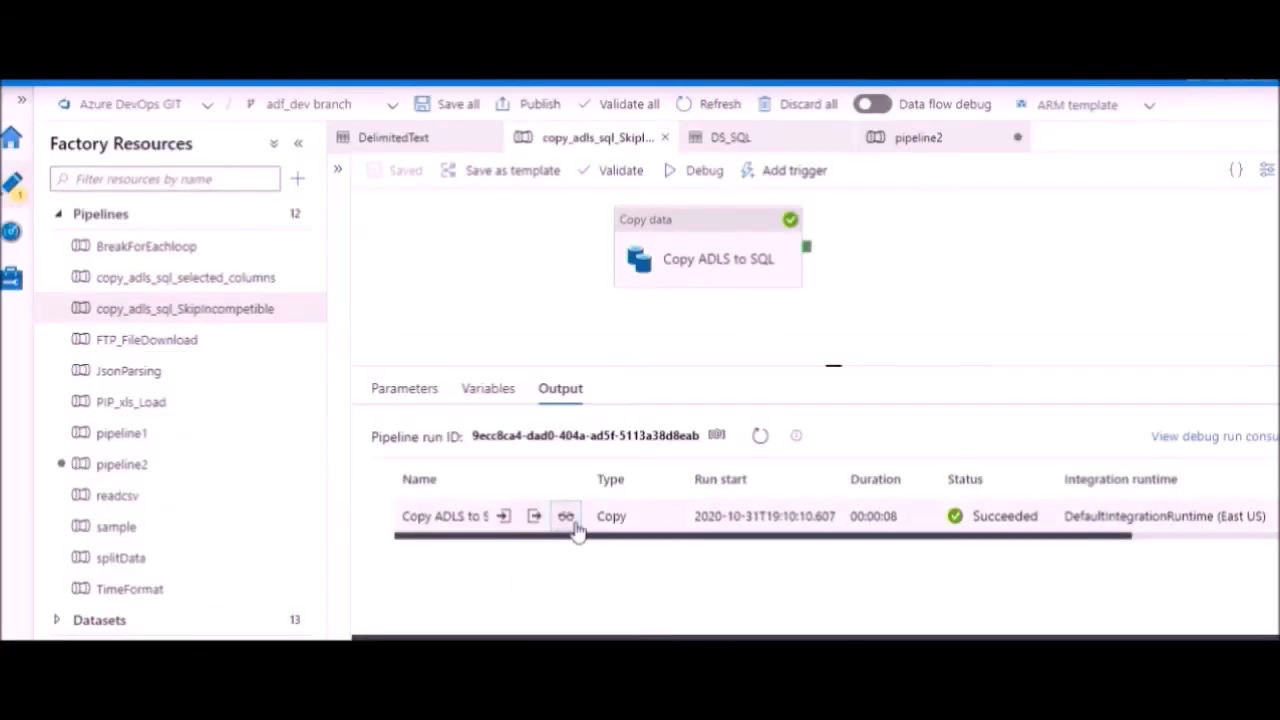
- Return to Azure Data Factory, compare the rows read with the rows written in the copy run's details, and close them
left_click(566, 517)
left_click_drag(202, 534, 380, 530)
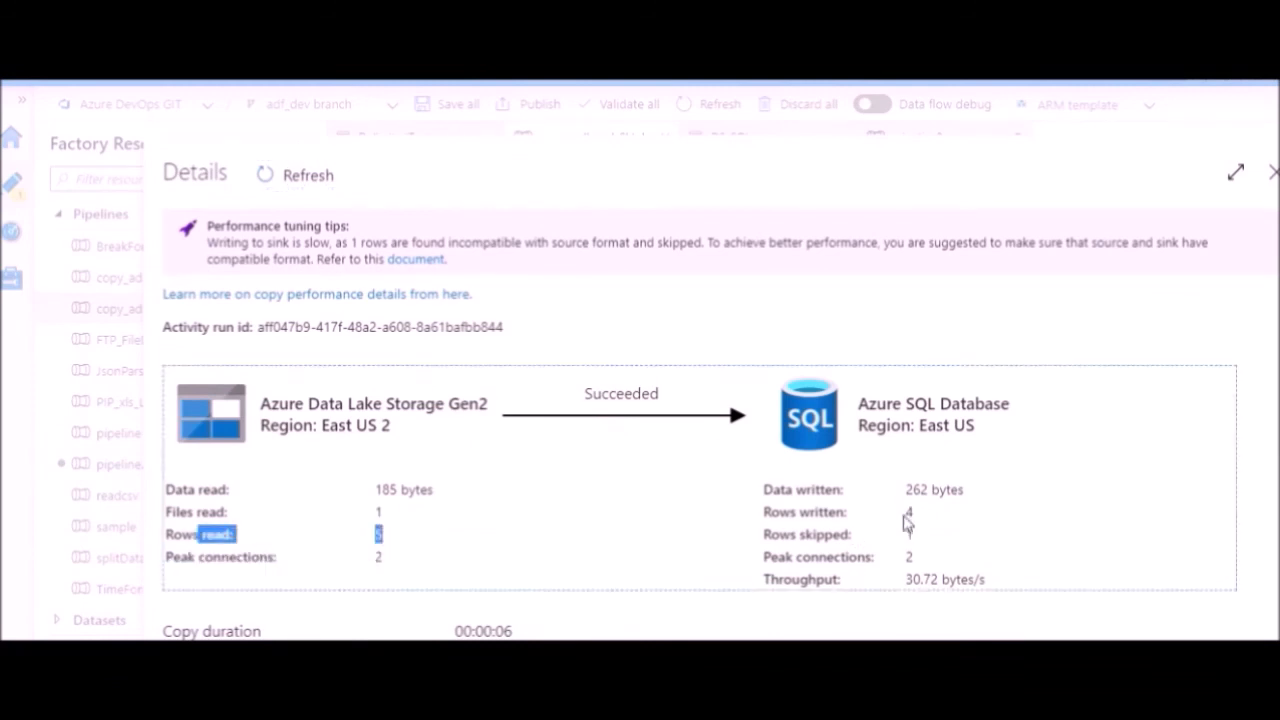
left_click_drag(904, 513, 916, 518)
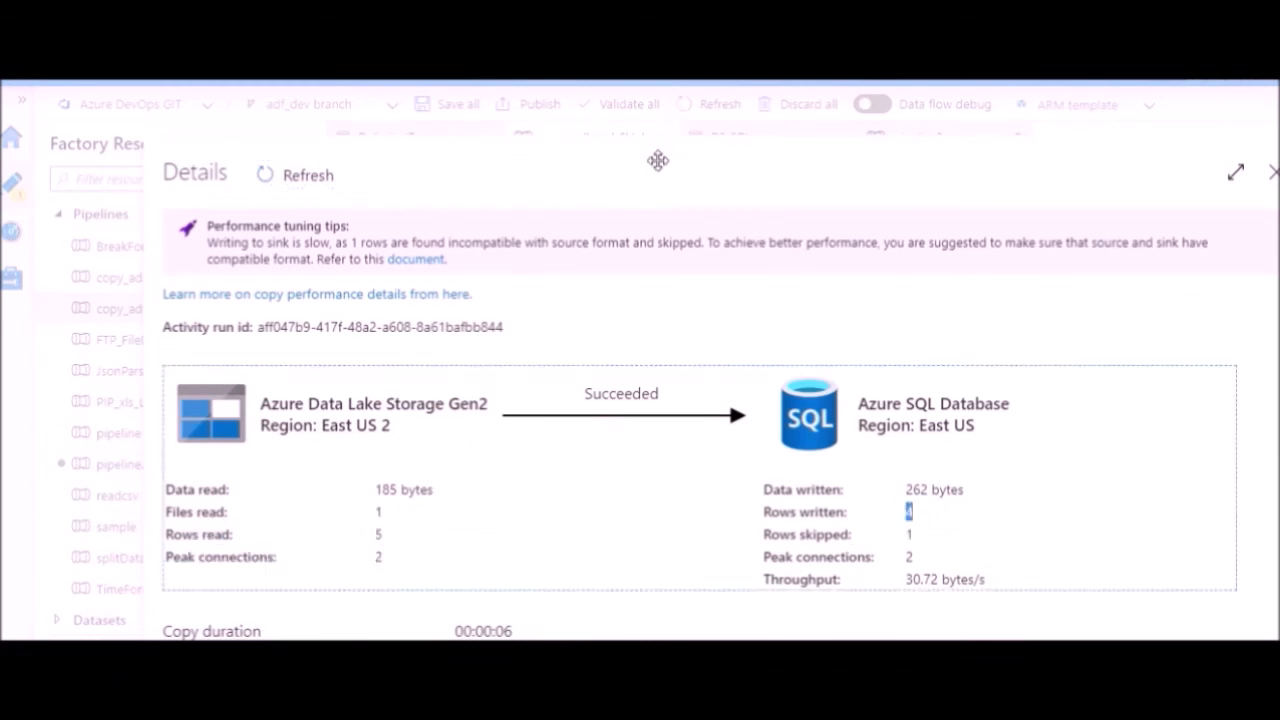
scroll(646, 140, "down", 1)
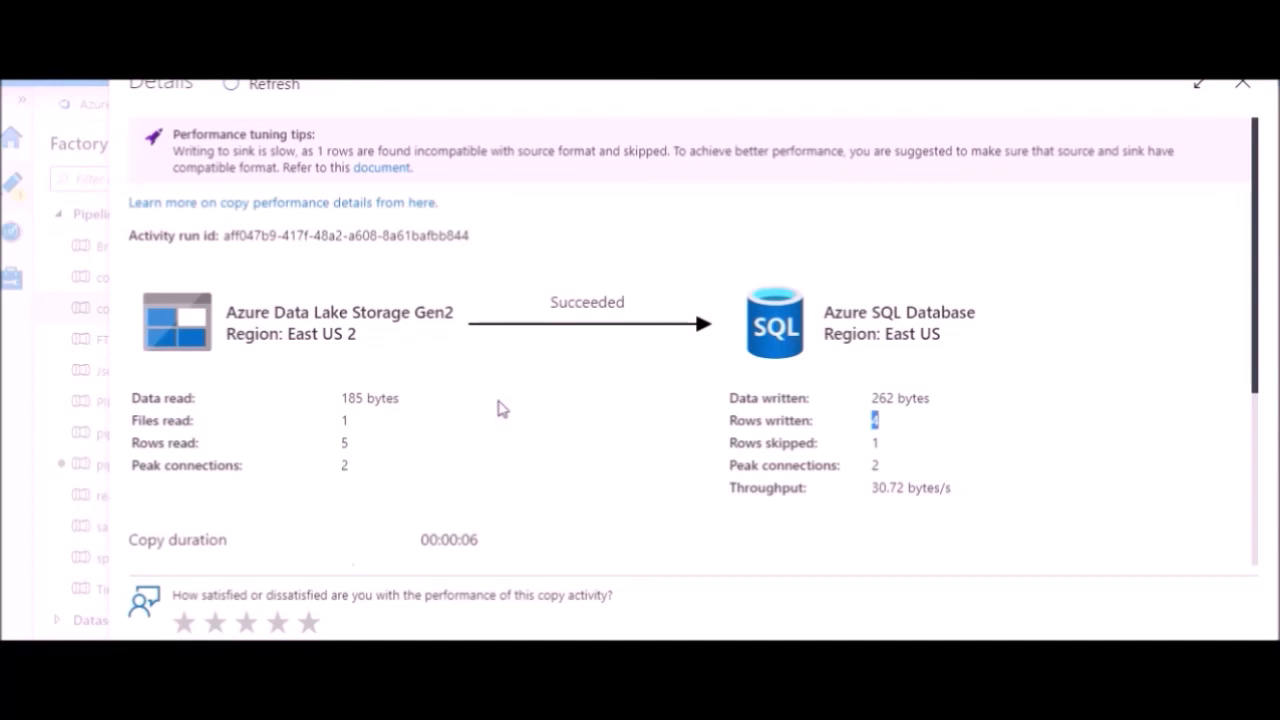
left_click(1244, 94)
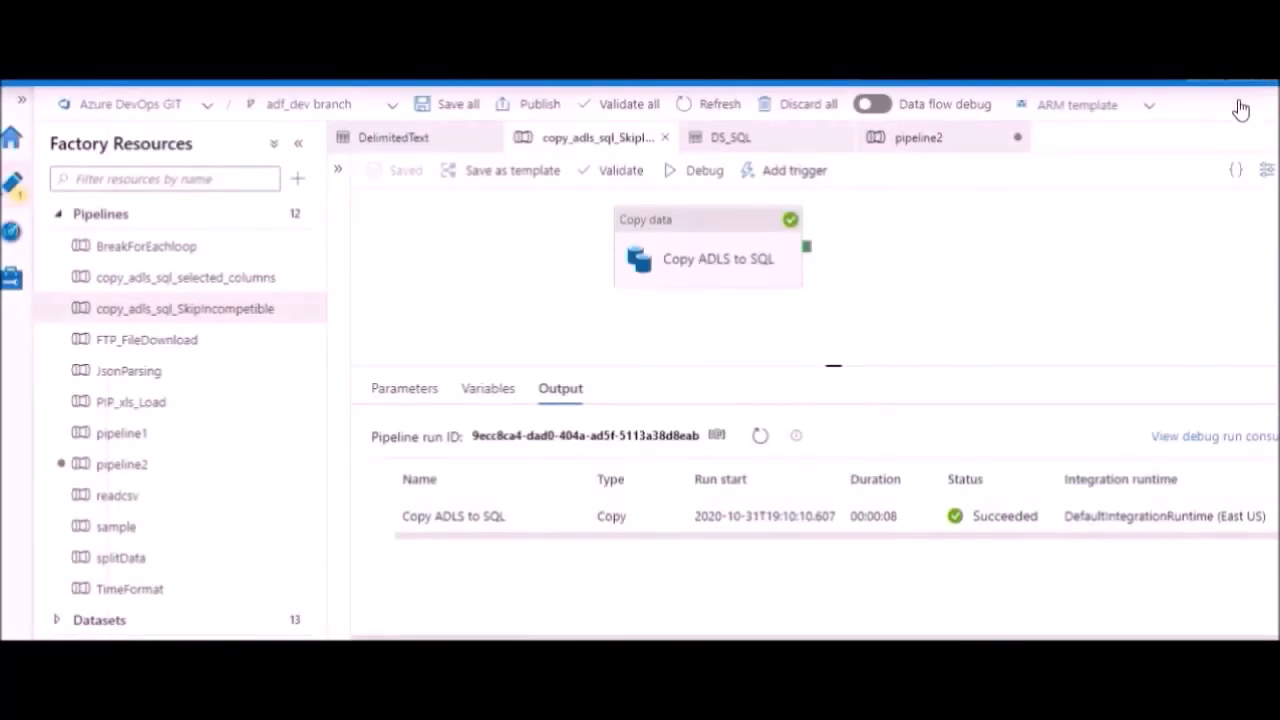